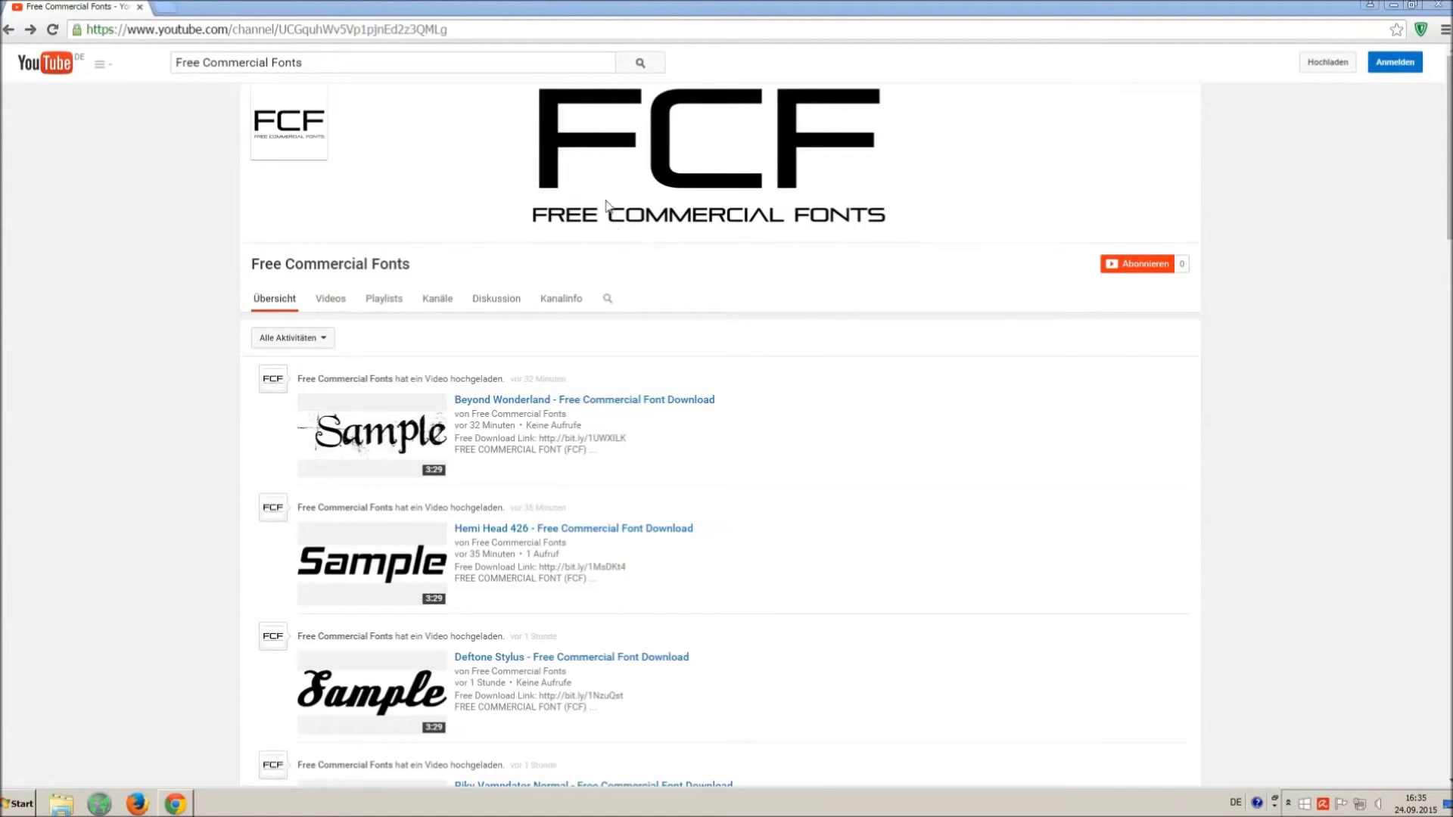
# Scroll the Free Commercial Fonts channel and start the Riky Vampdator Normal video
pyautogui.moveTo(405, 64); pyautogui.dragTo(174, 53)
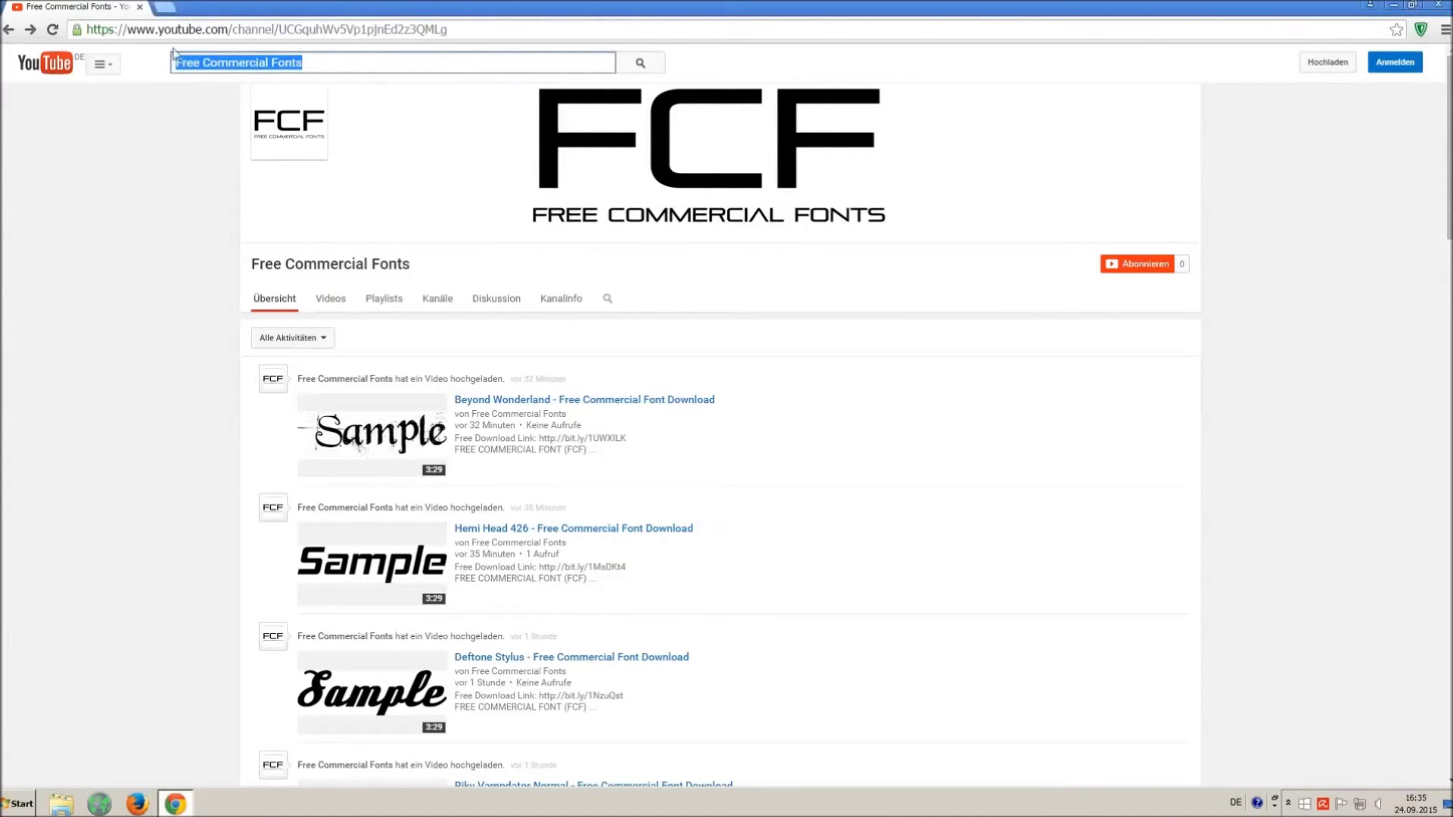
pyautogui.click(367, 64)
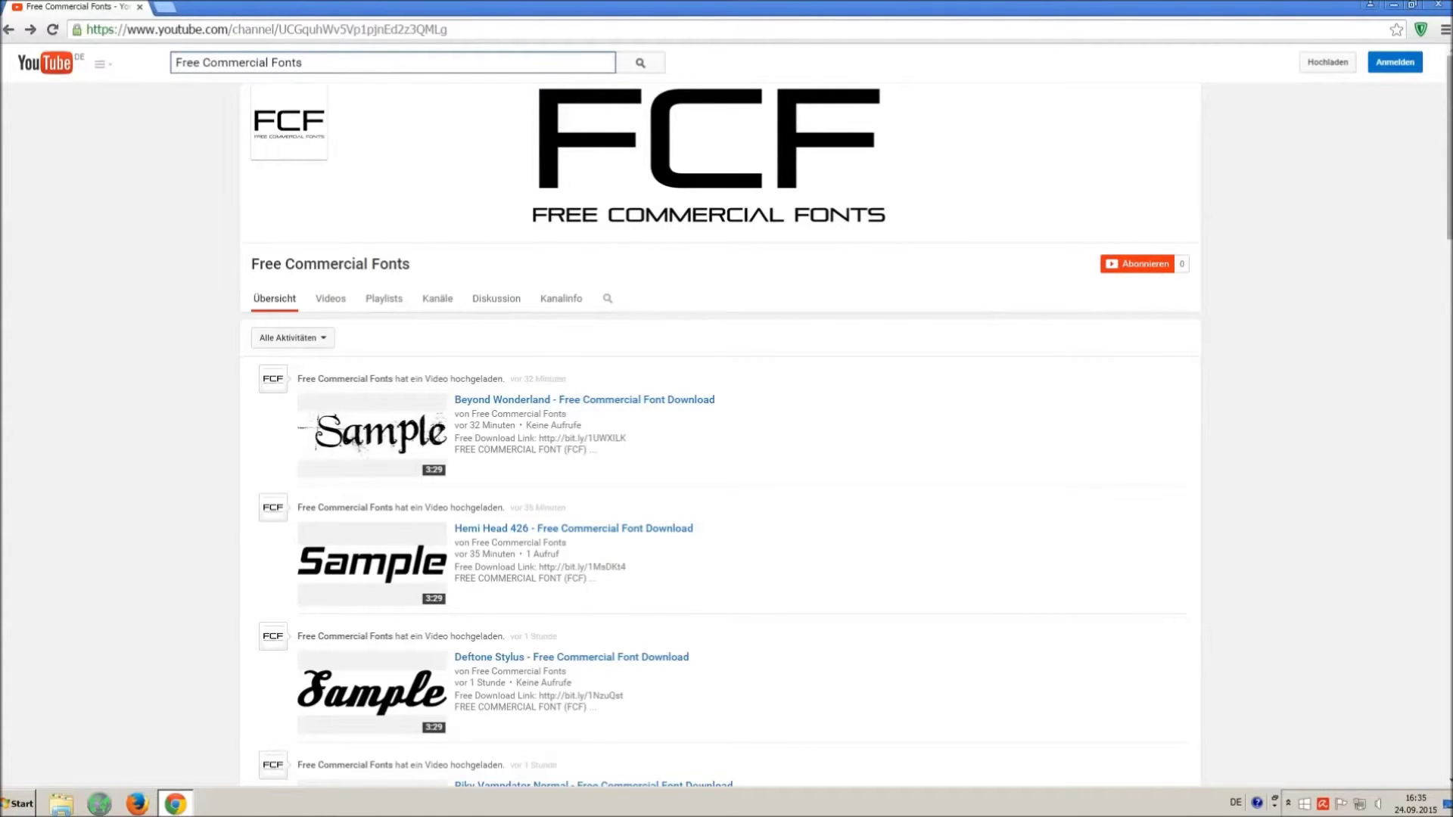
pyautogui.scroll(-1, 1448, 147)
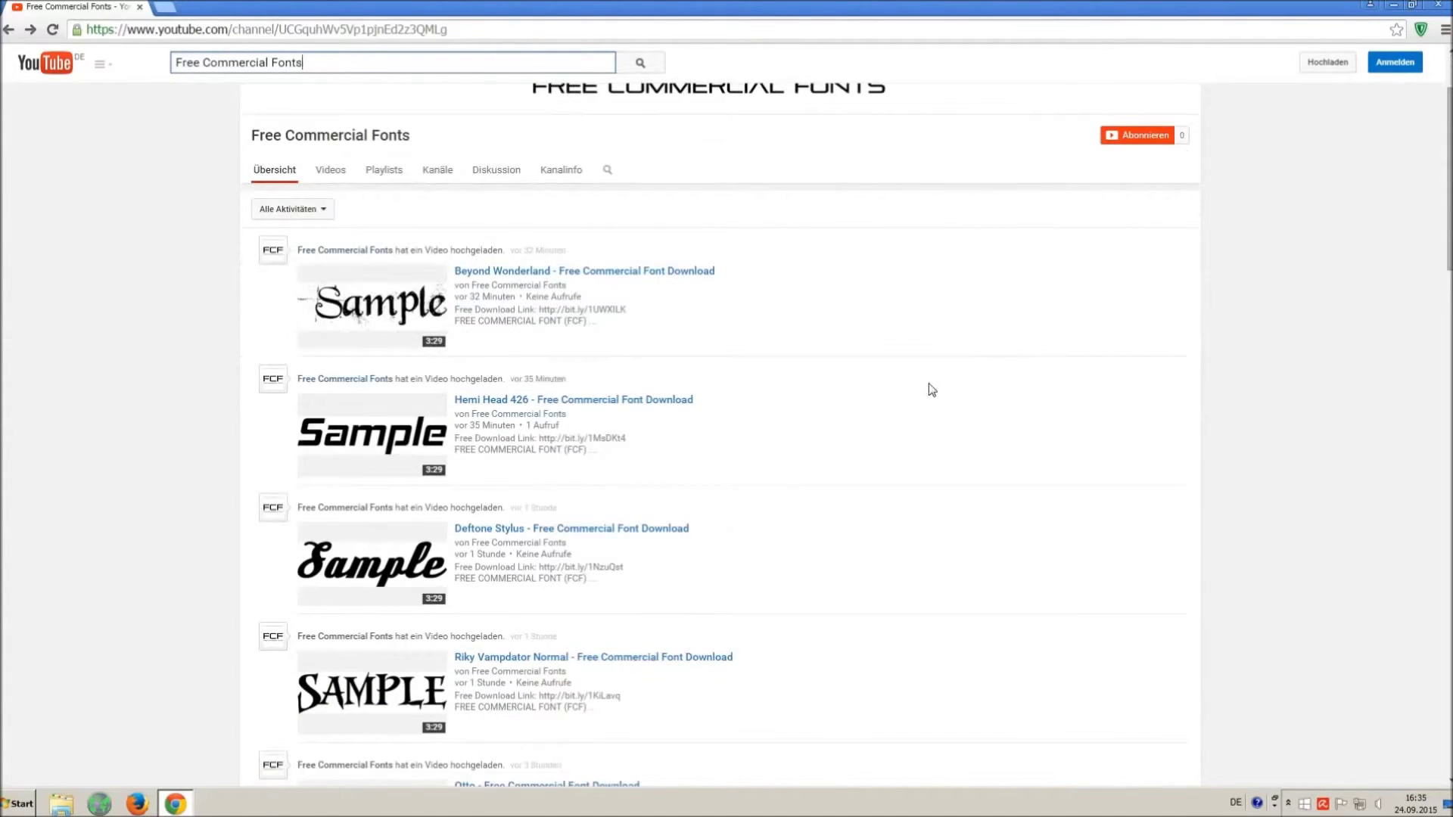
pyautogui.scroll(-1, 929, 389)
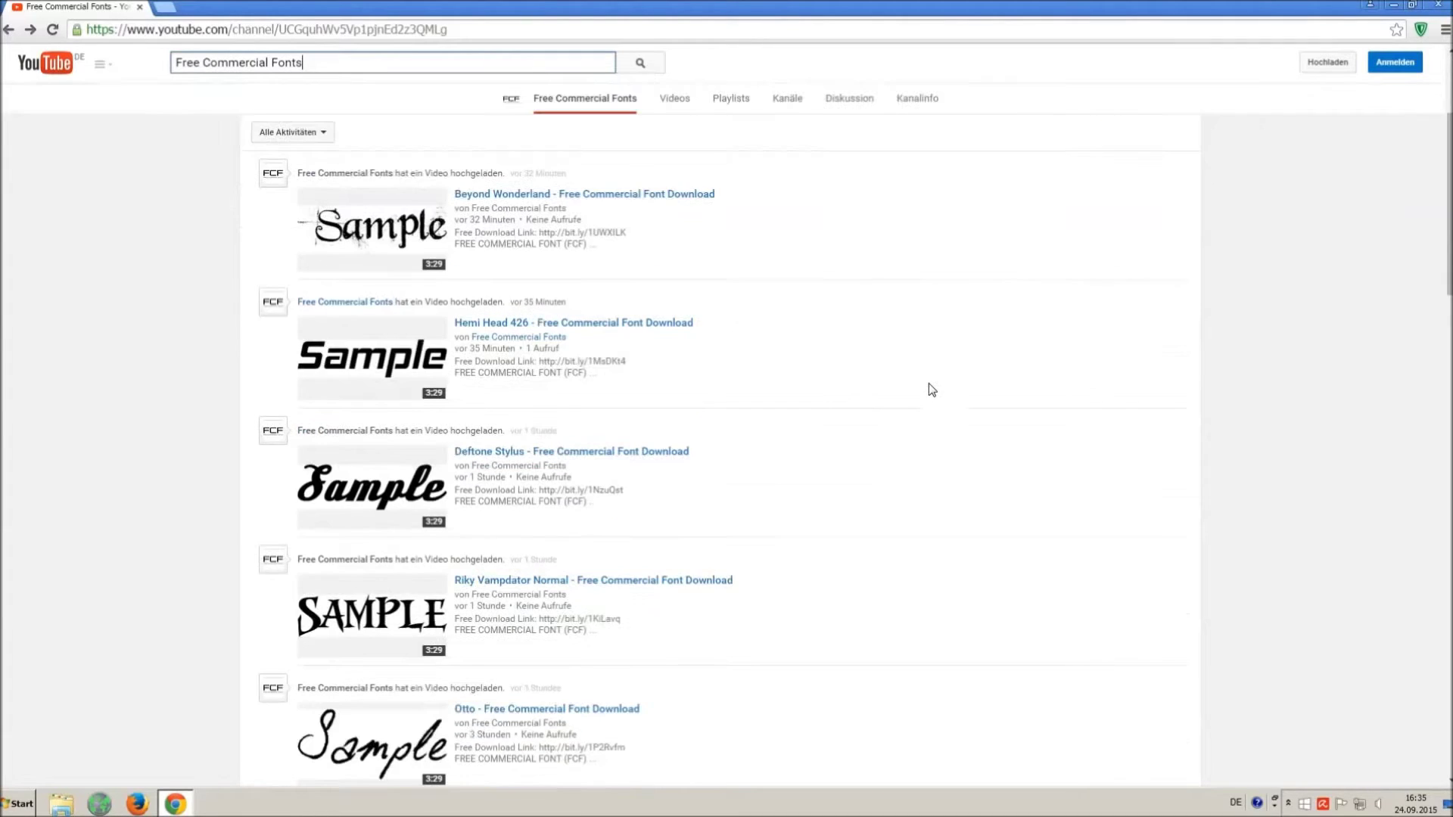
pyautogui.click(491, 587)
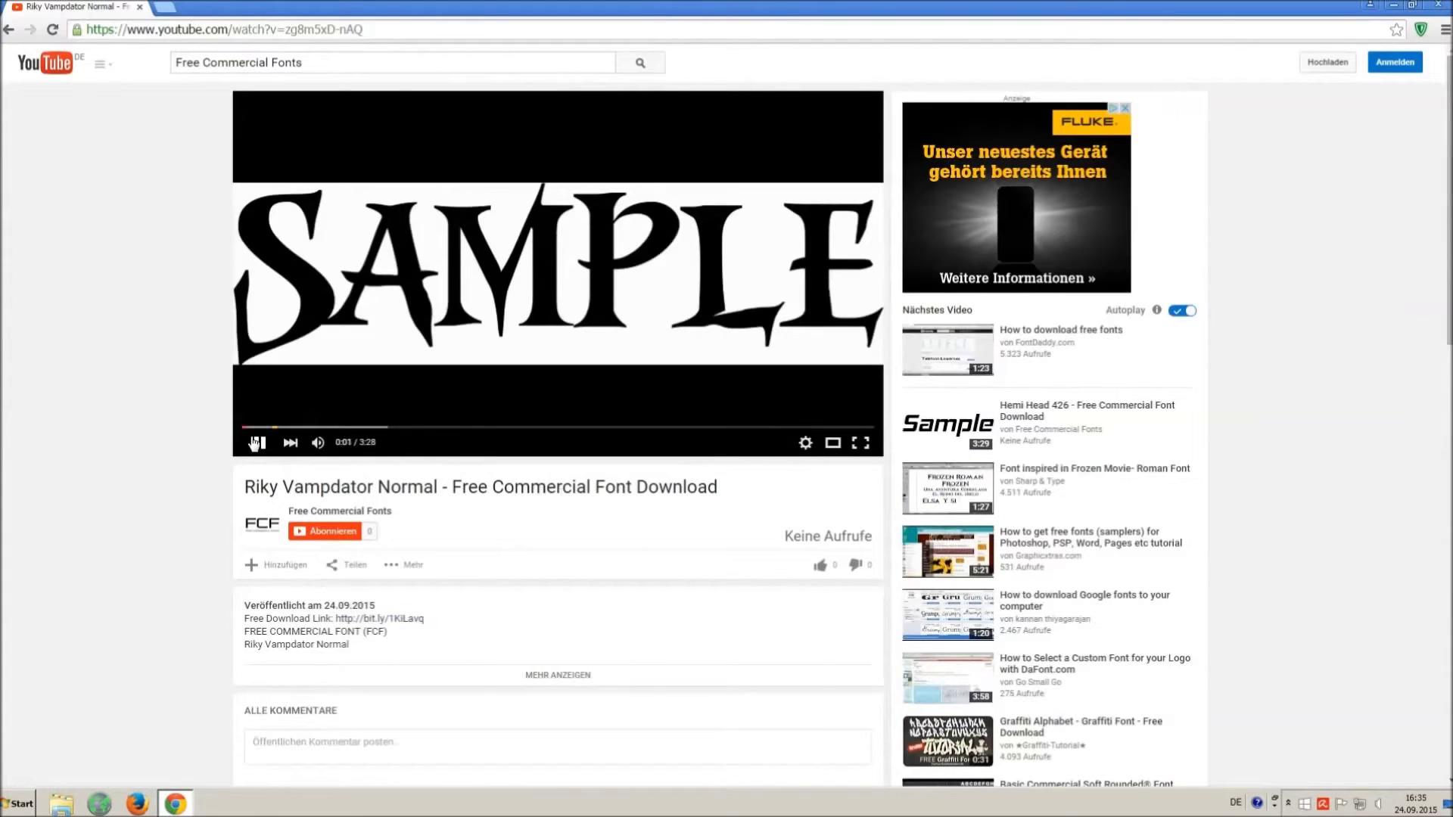
# Pause the video and show the full description with the license notice and download links
pyautogui.click(255, 443)
pyautogui.click(548, 675)
pyautogui.scroll(-1, 516, 658)
pyautogui.scroll(-1, 397, 625)
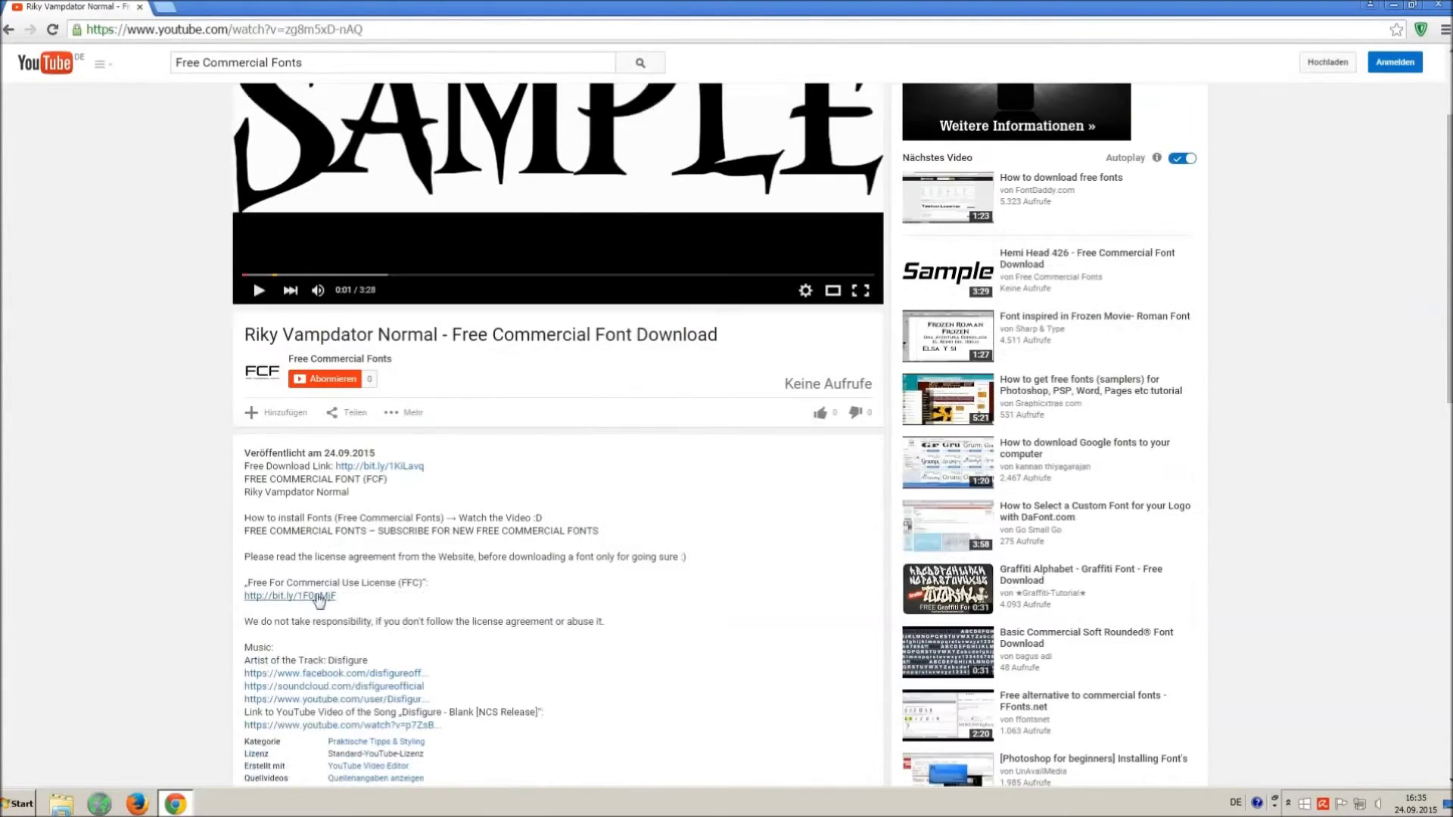
pyautogui.moveTo(246, 560)
pyautogui.mouseDown()
pyautogui.moveTo(340, 571)
pyautogui.moveTo(352, 591)
pyautogui.mouseUp()
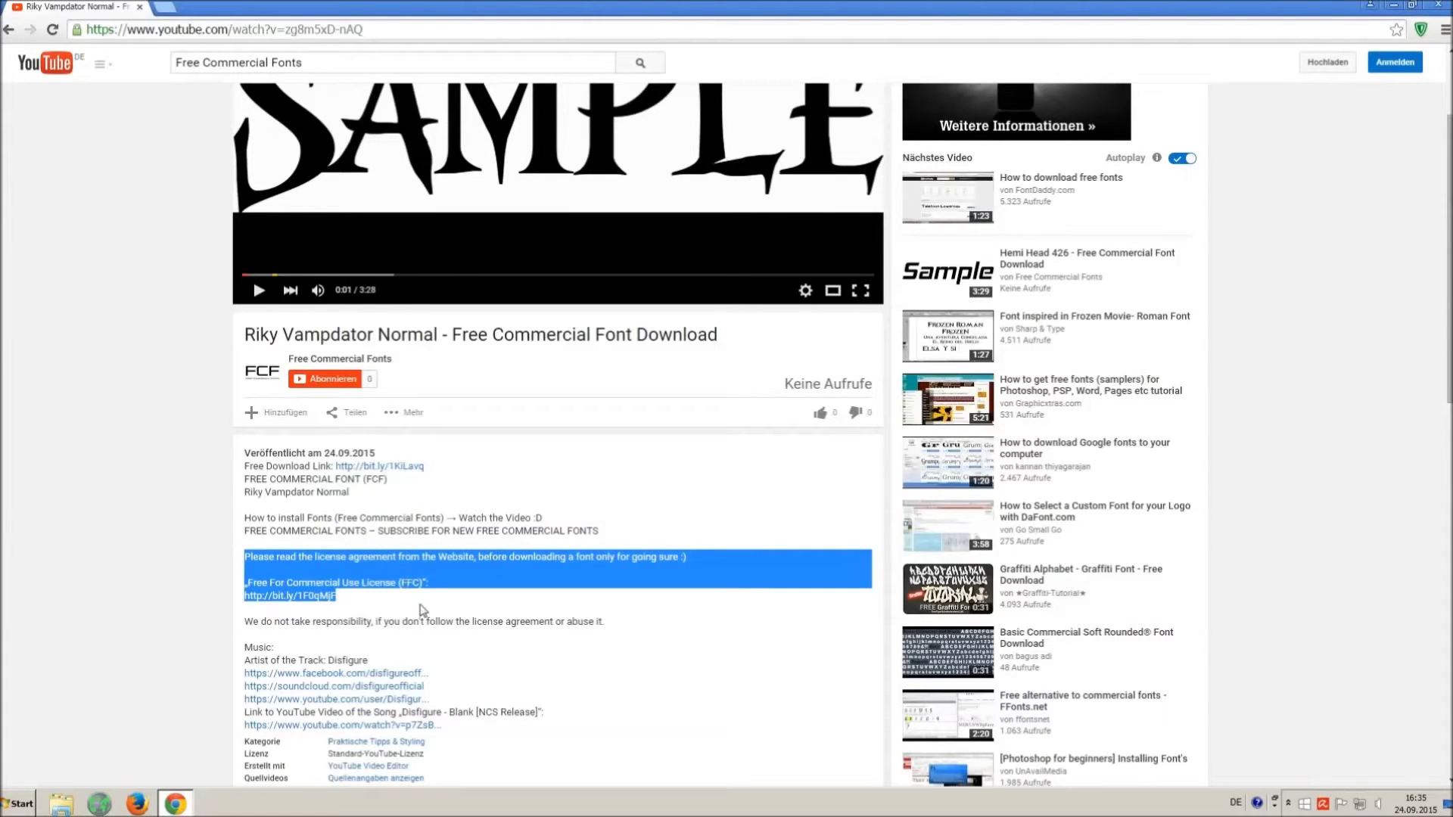
pyautogui.click(419, 609)
pyautogui.scroll(3, 419, 613)
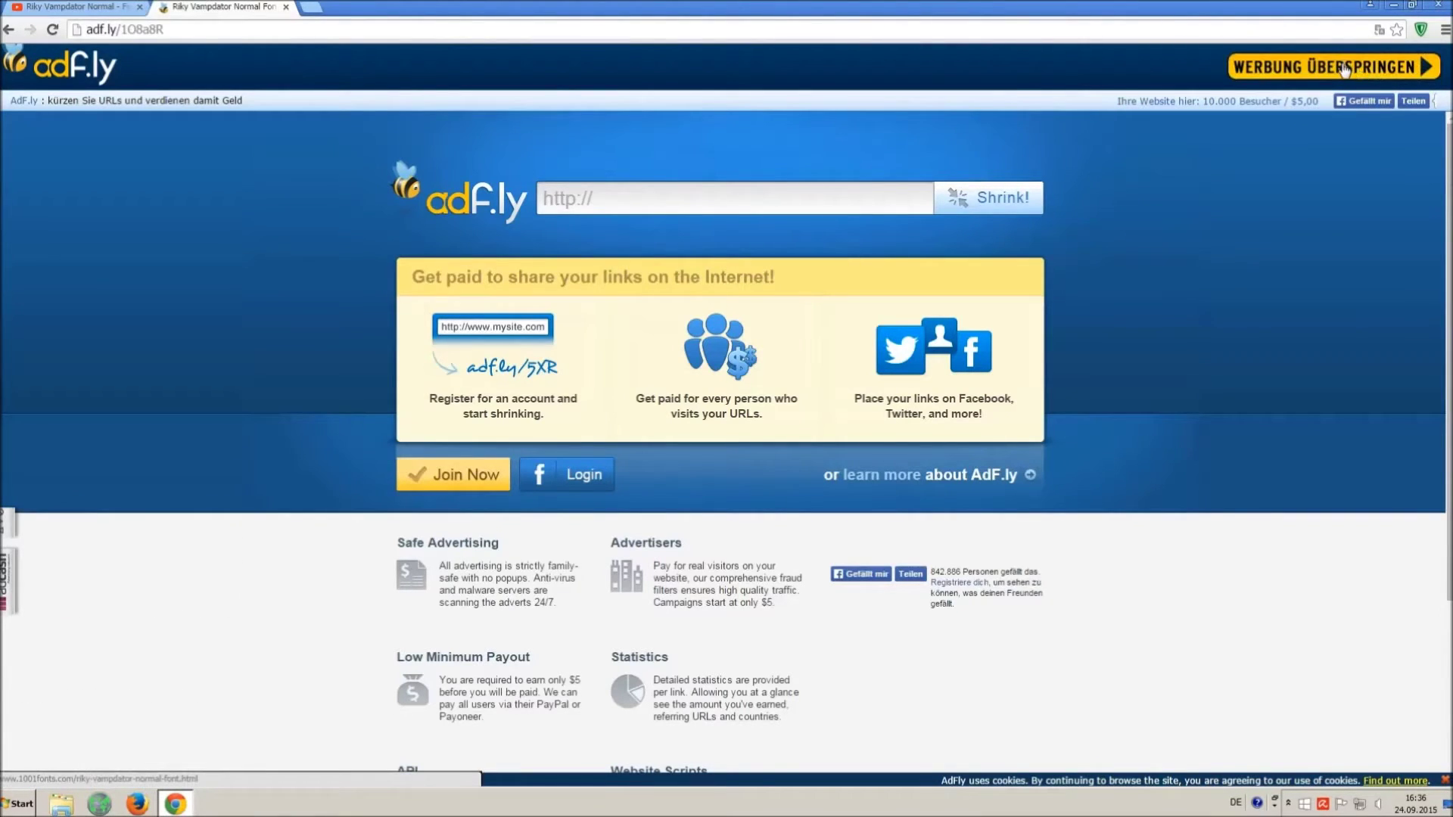
# Skip the AdF.ly ad to reach the Riky Vampdator Normal page on 1001 Fonts
pyautogui.click(1344, 70)
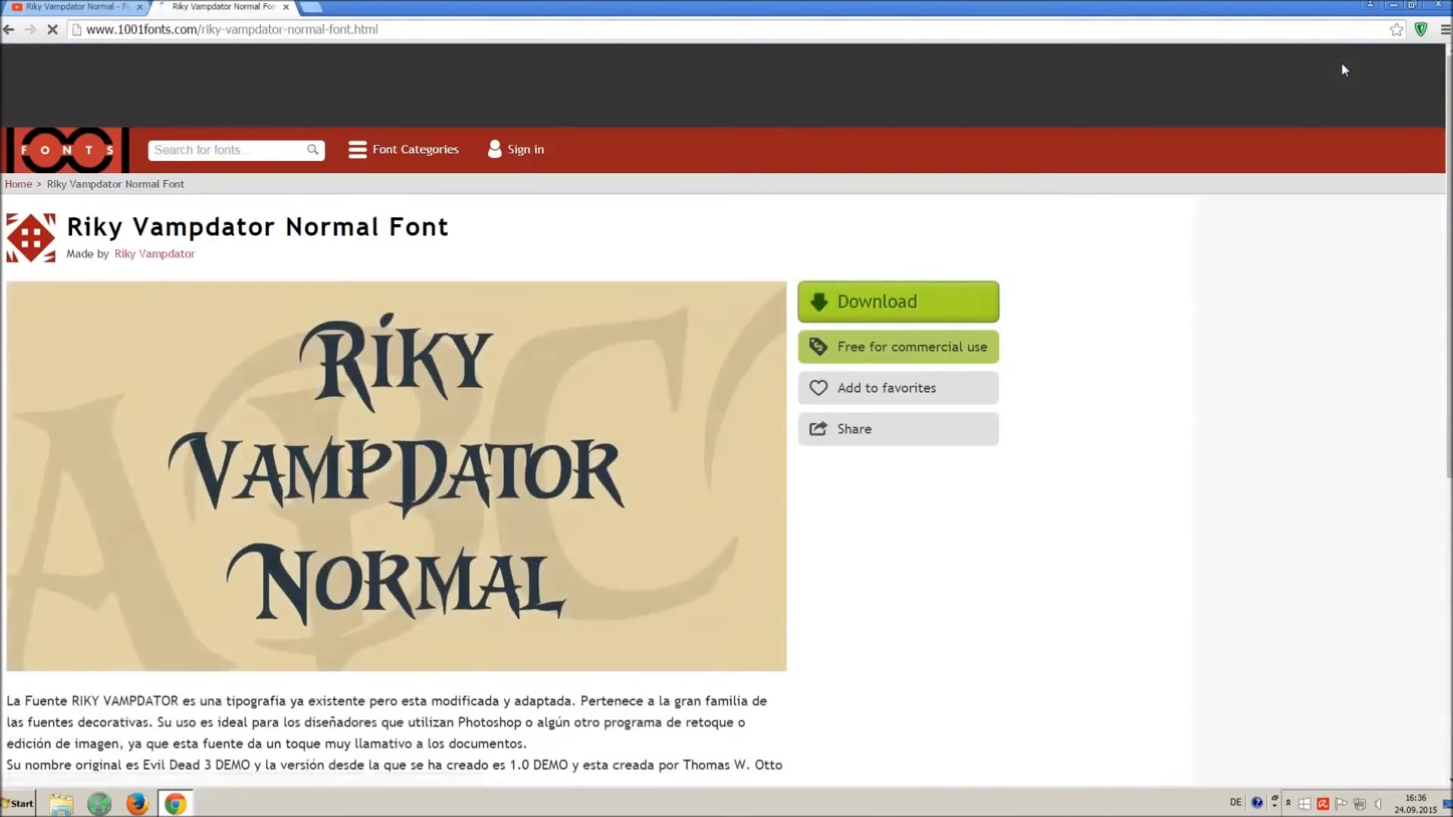
# Download Riky Vampdator Normal as a TTF file from the Styles section
pyautogui.moveTo(66, 228); pyautogui.dragTo(527, 231)
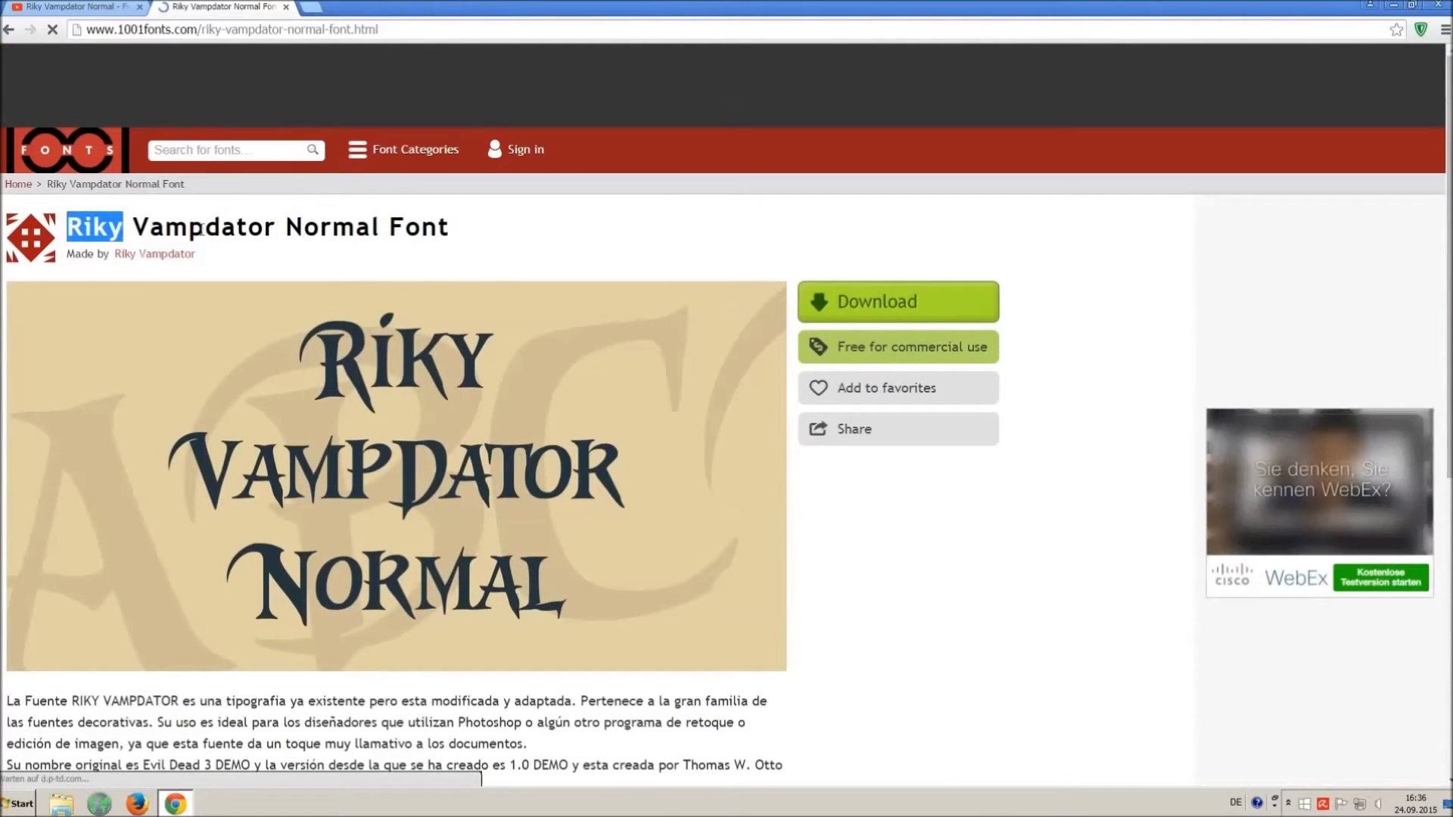
pyautogui.click(546, 240)
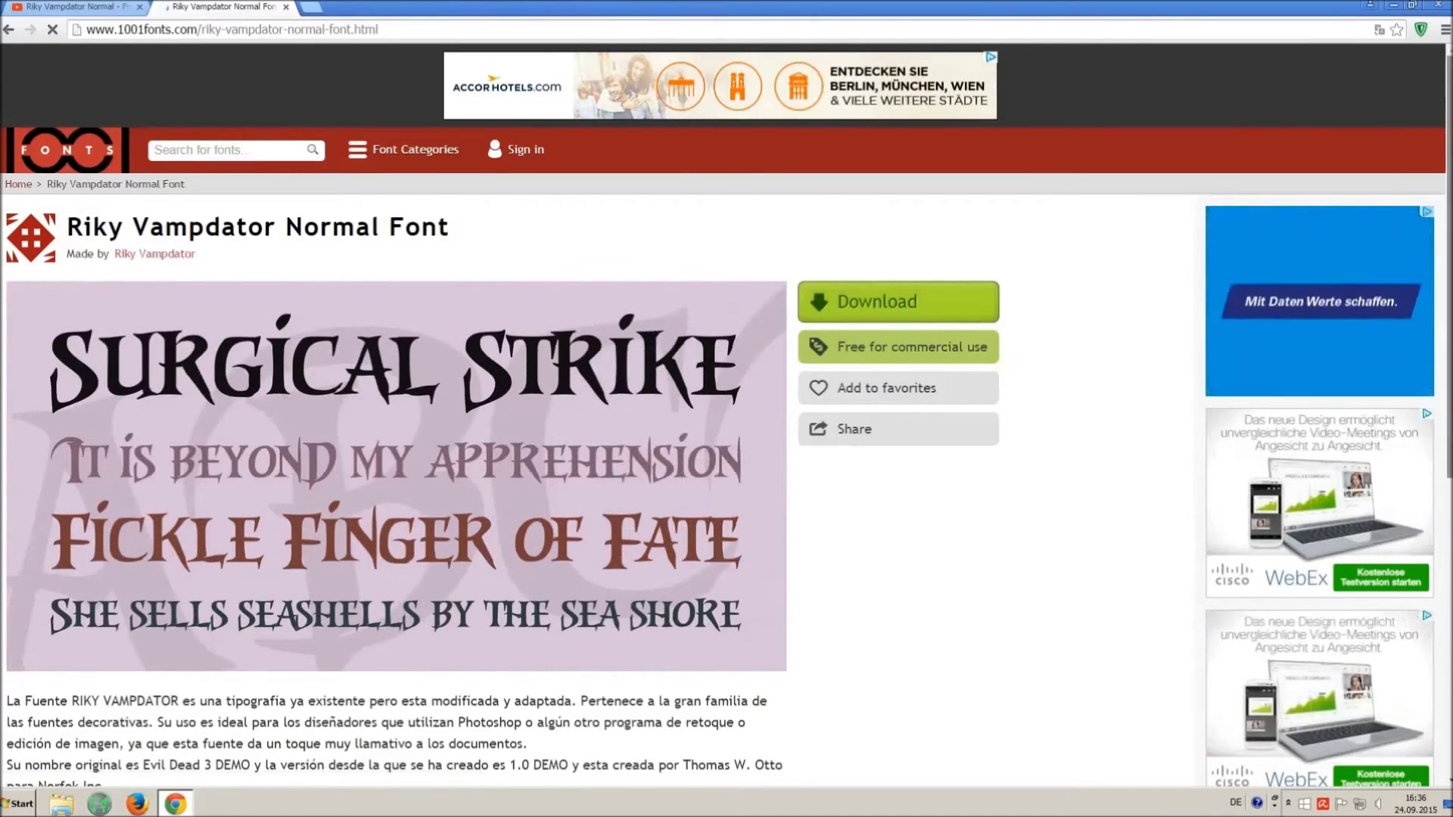
pyautogui.scroll(-2, 855, 317)
pyautogui.scroll(-3, 726, 409)
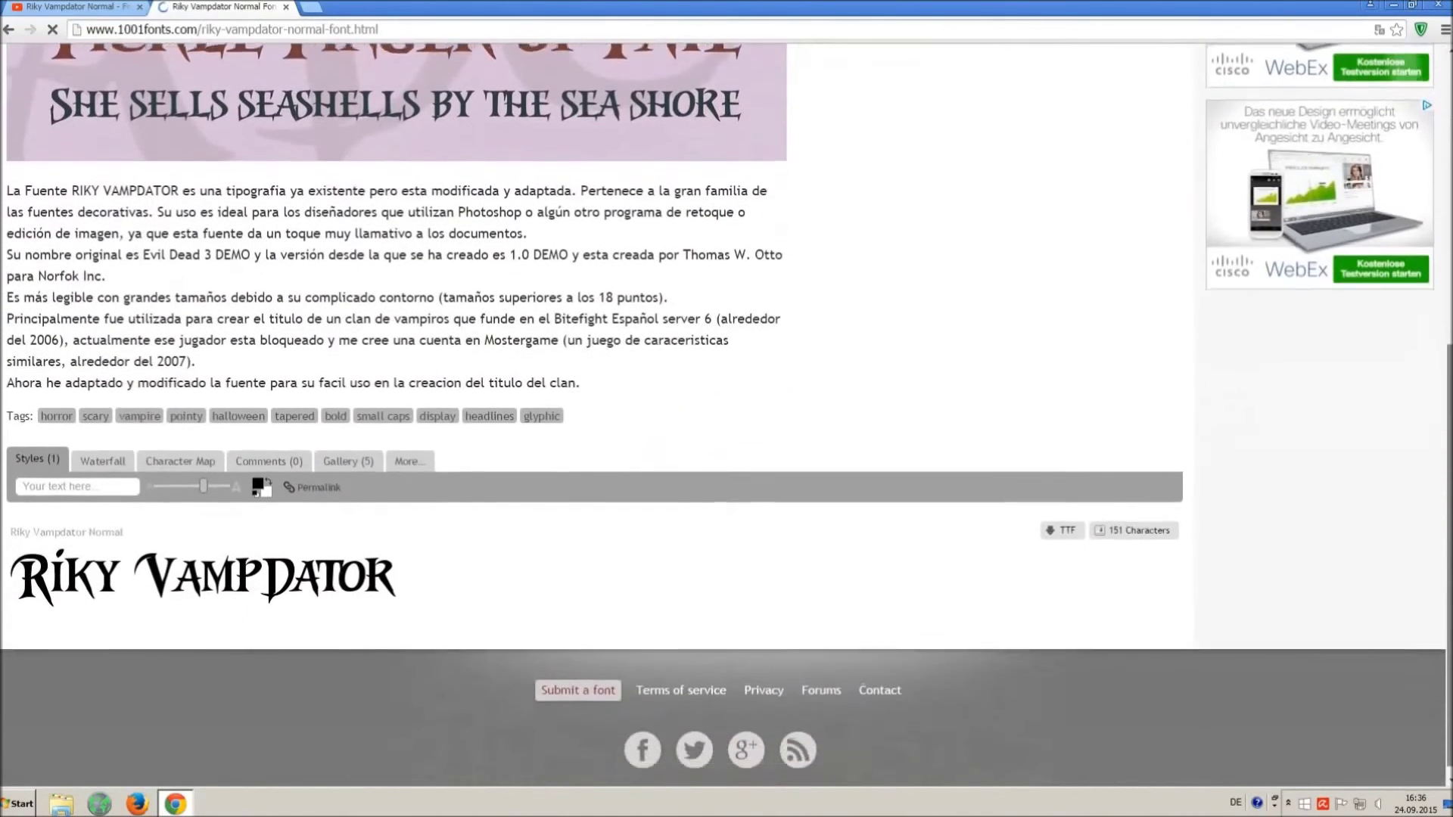
pyautogui.click(1054, 528)
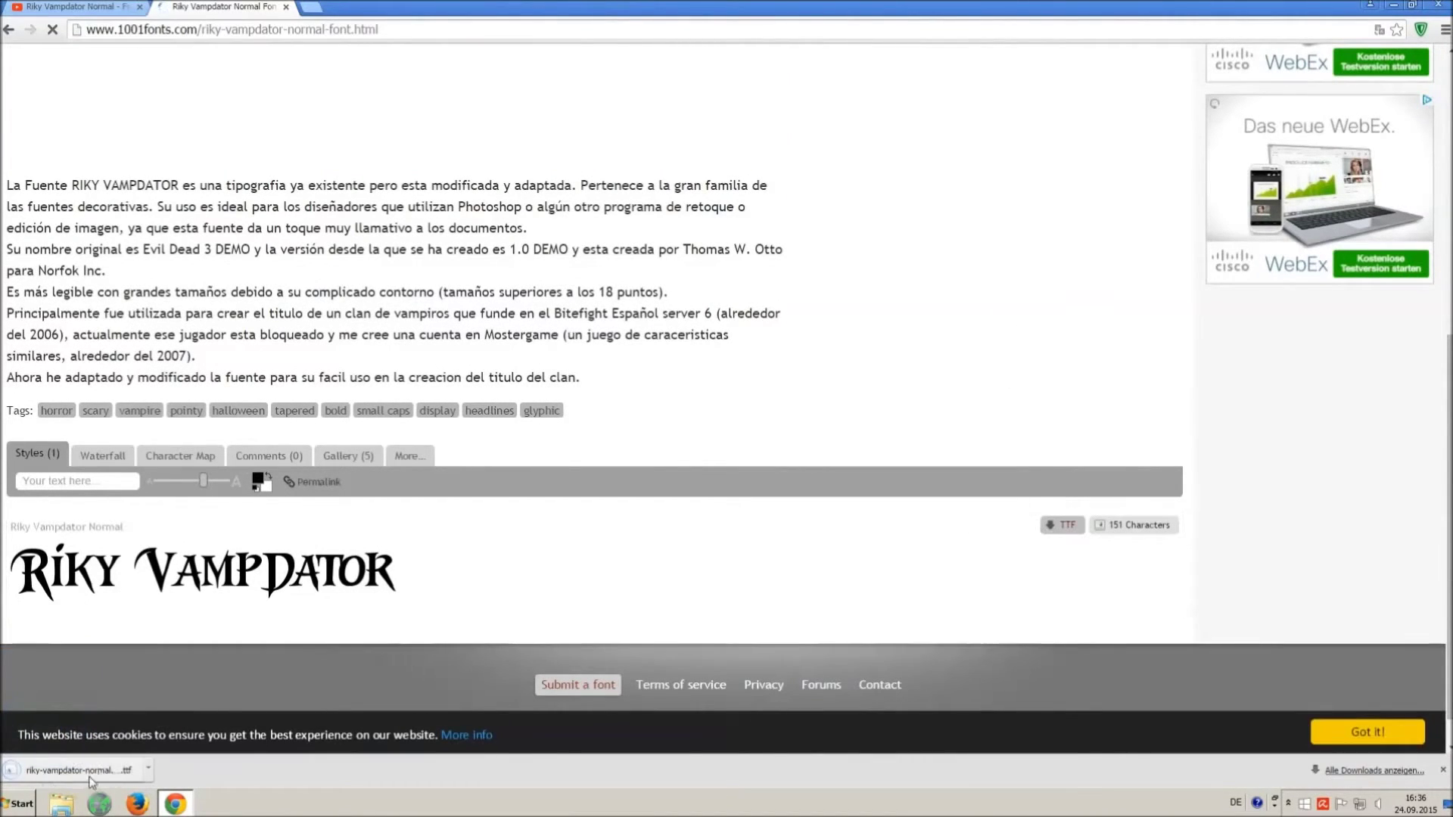
# Show the installed fonts folder via the Control Panel
pyautogui.click(13, 805)
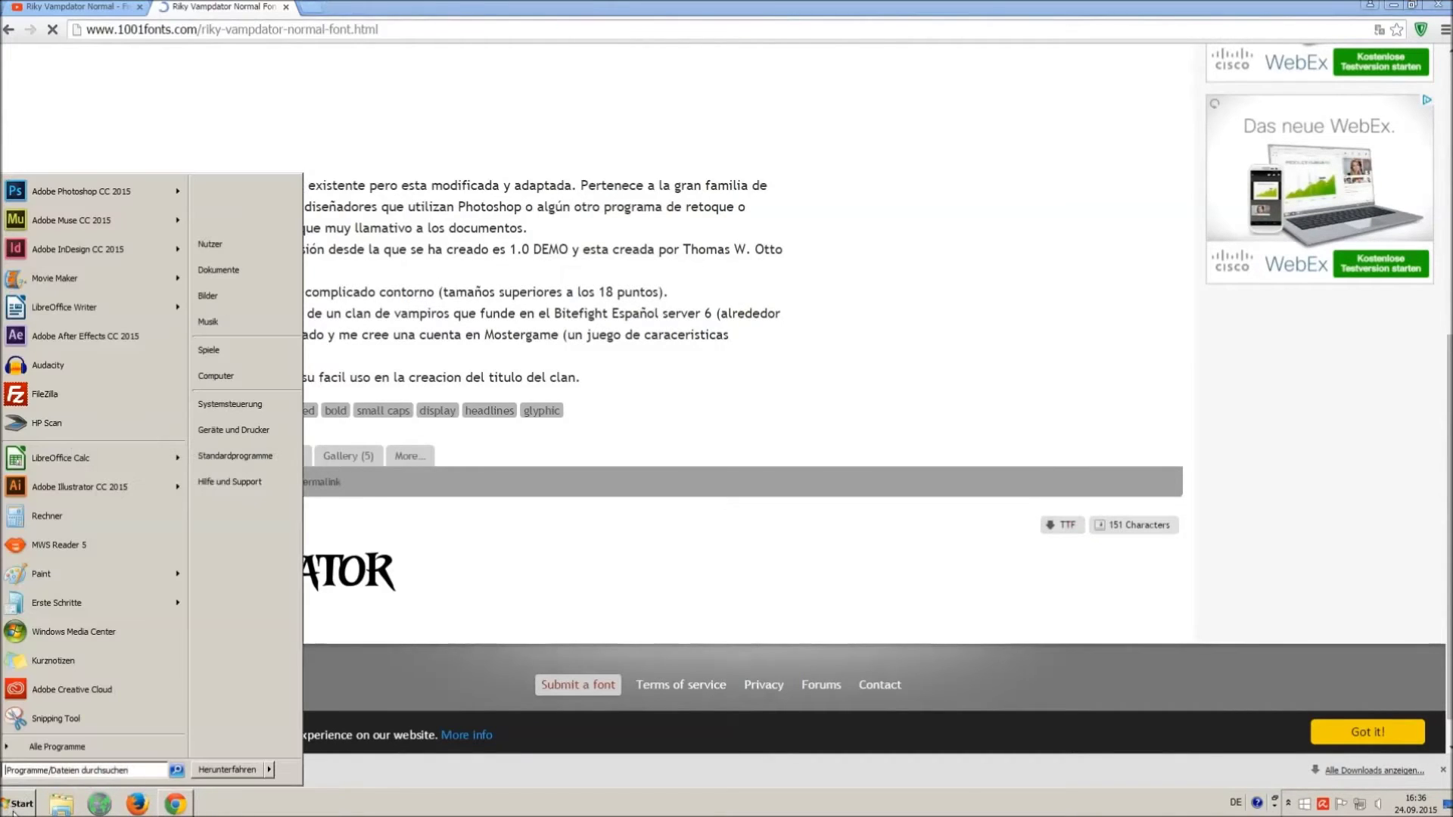
pyautogui.click(229, 404)
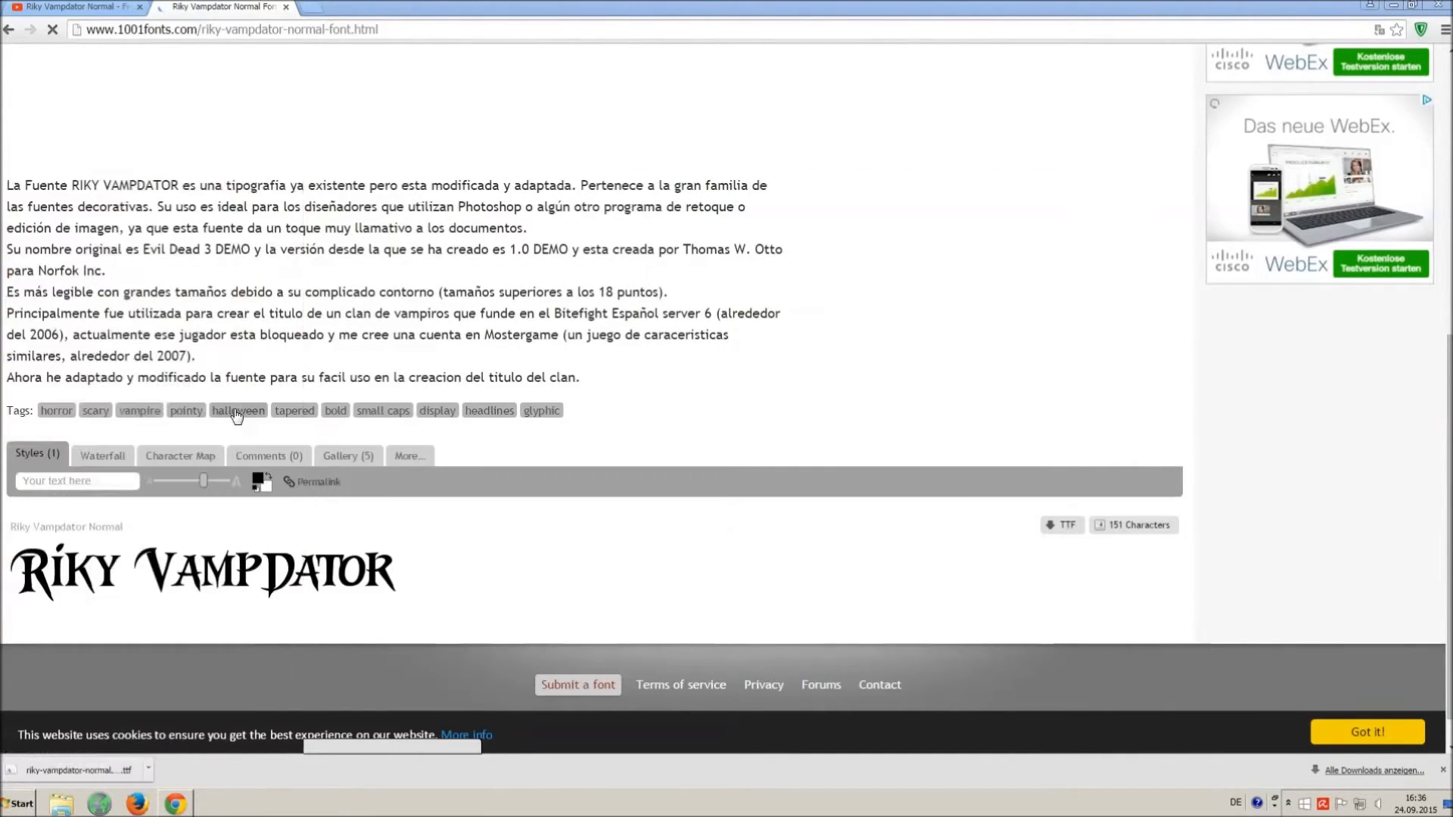
pyautogui.click(1173, 202)
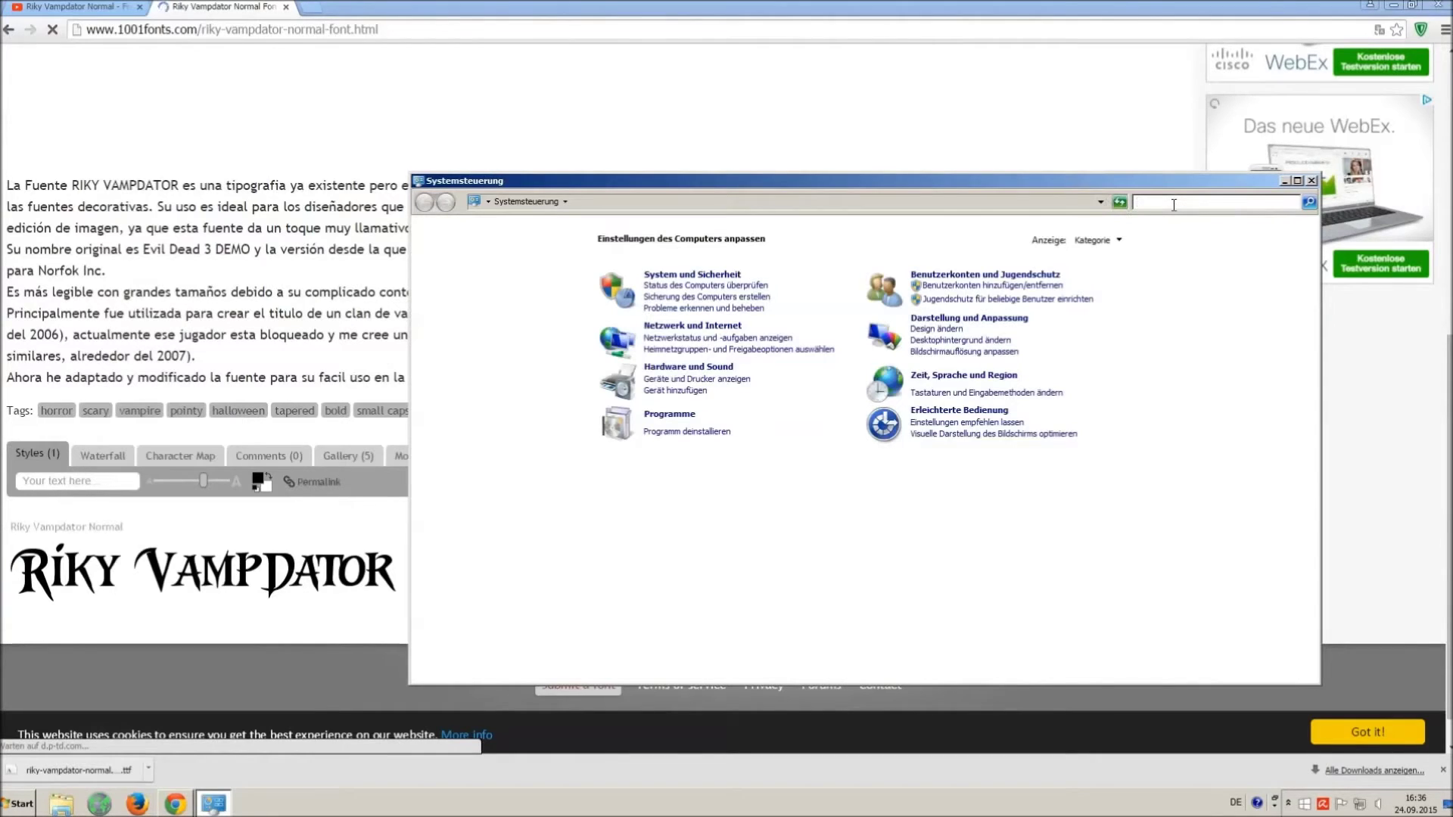
pyautogui.write('font')
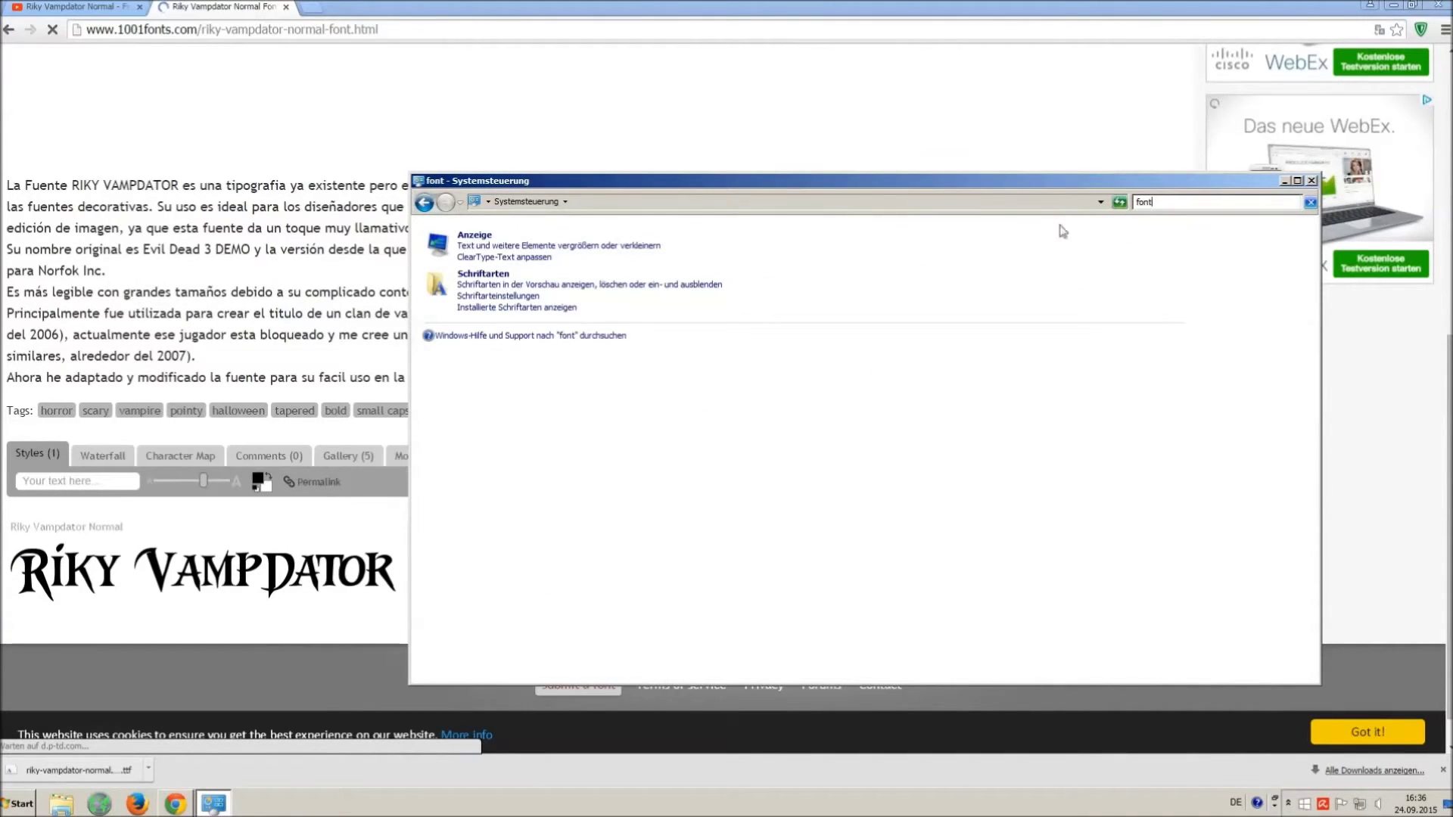
pyautogui.click(490, 279)
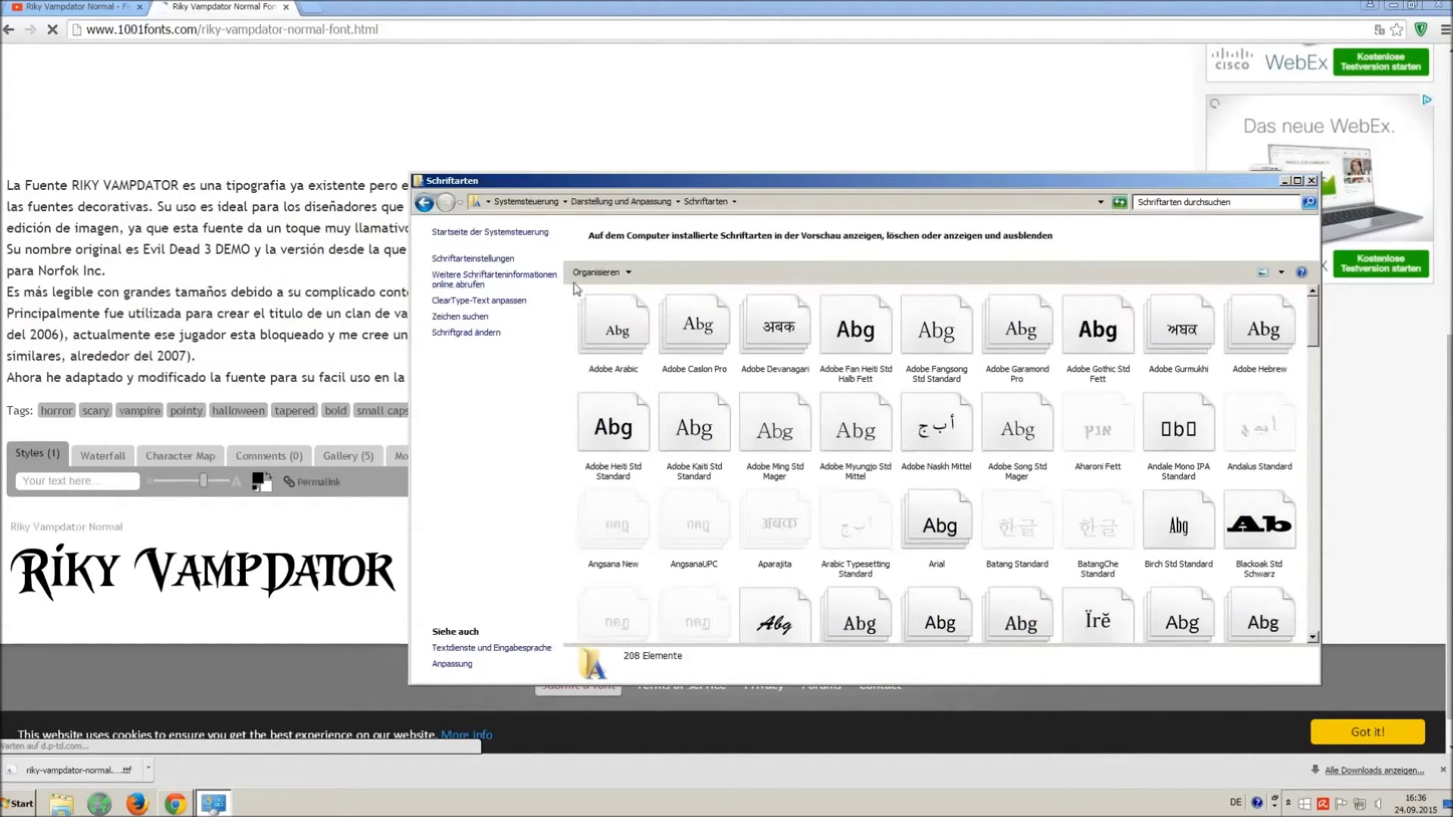
pyautogui.moveTo(584, 294)
pyautogui.mouseDown()
pyautogui.moveTo(661, 341)
pyautogui.moveTo(816, 168)
pyautogui.moveTo(711, 232)
pyautogui.mouseUp()
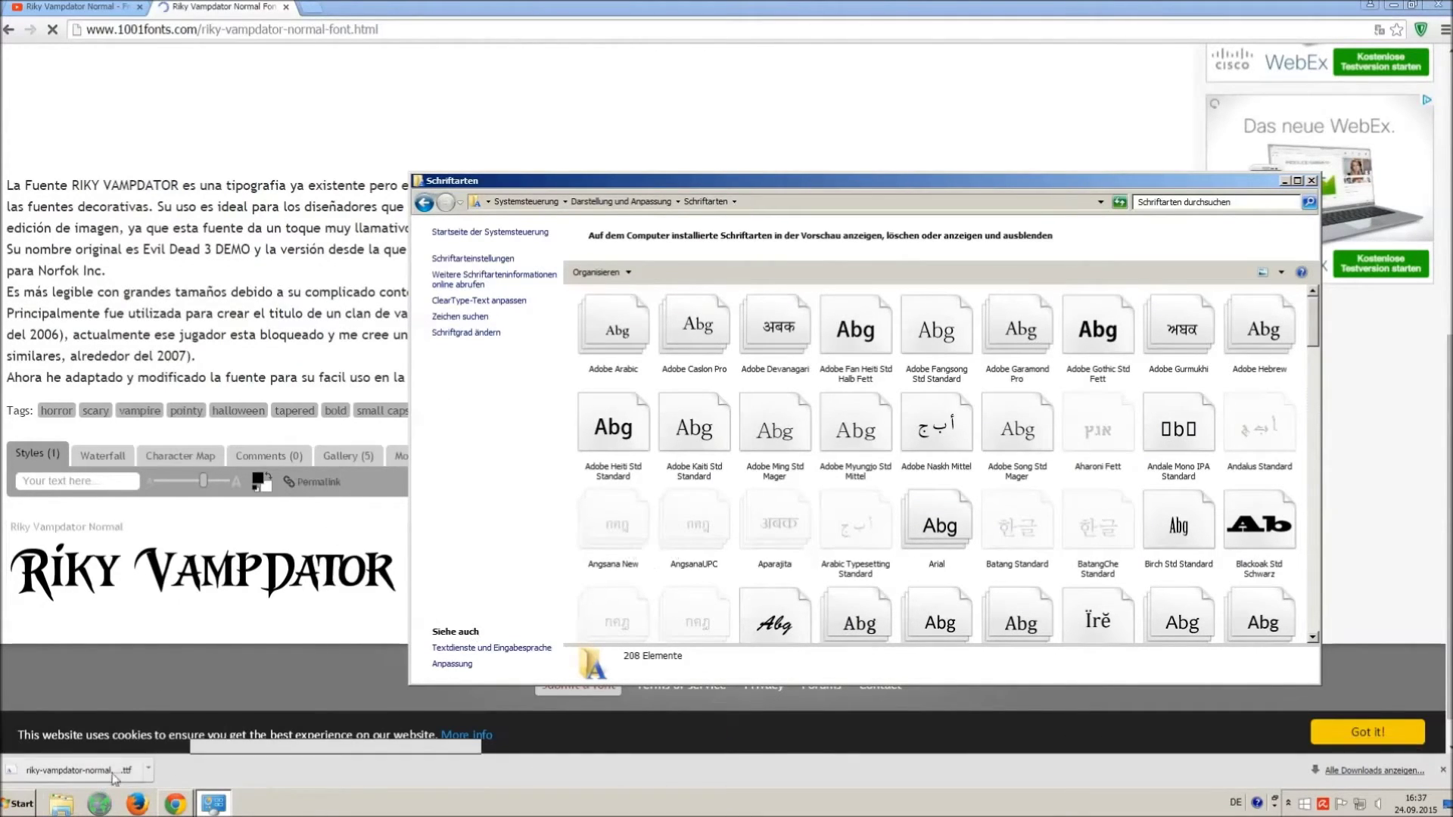
# Install the downloaded Riky Vampdator TTF by dragging it from Downloads into the fonts folder
pyautogui.click(22, 807)
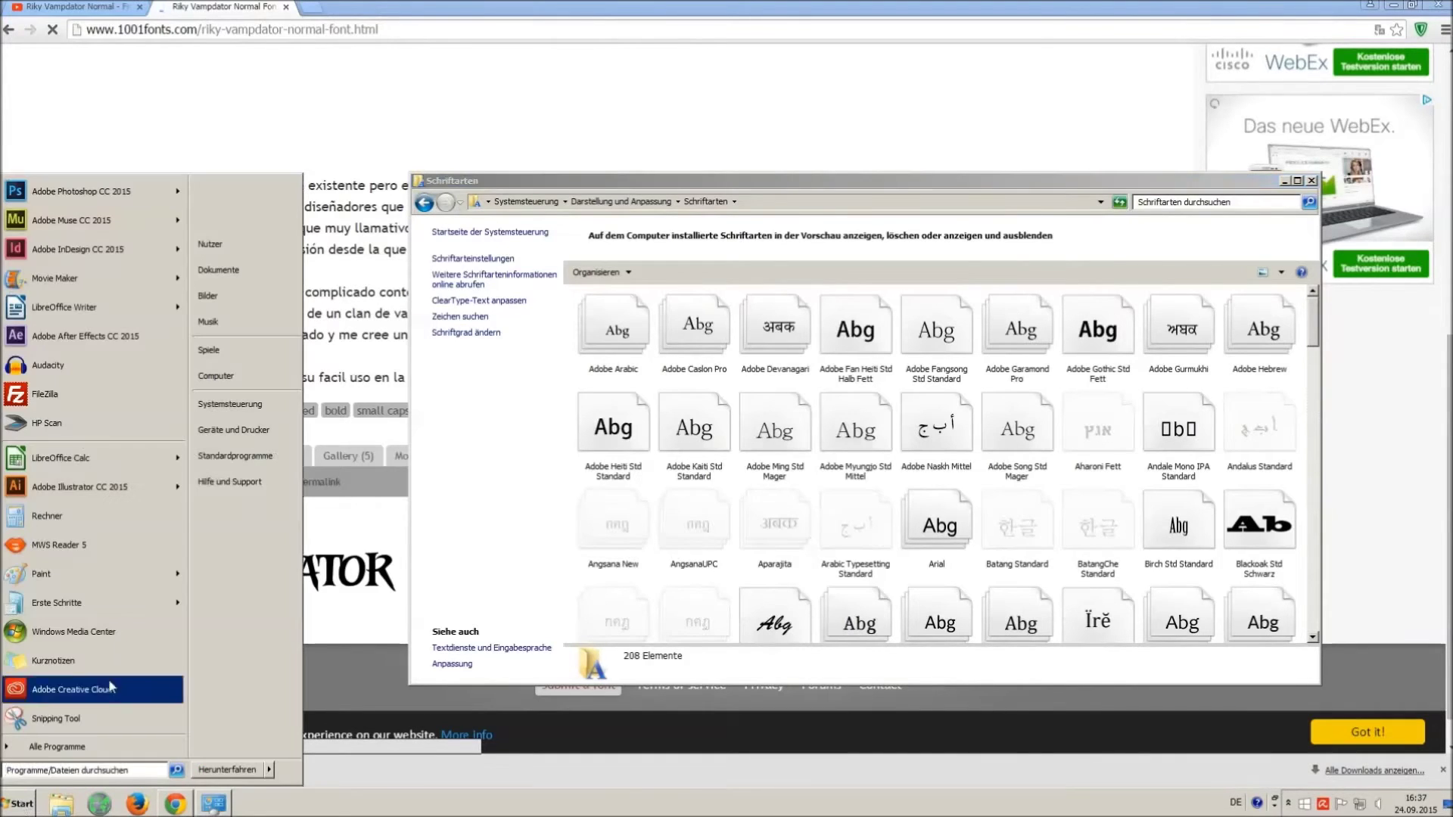
pyautogui.click(269, 379)
pyautogui.click(208, 404)
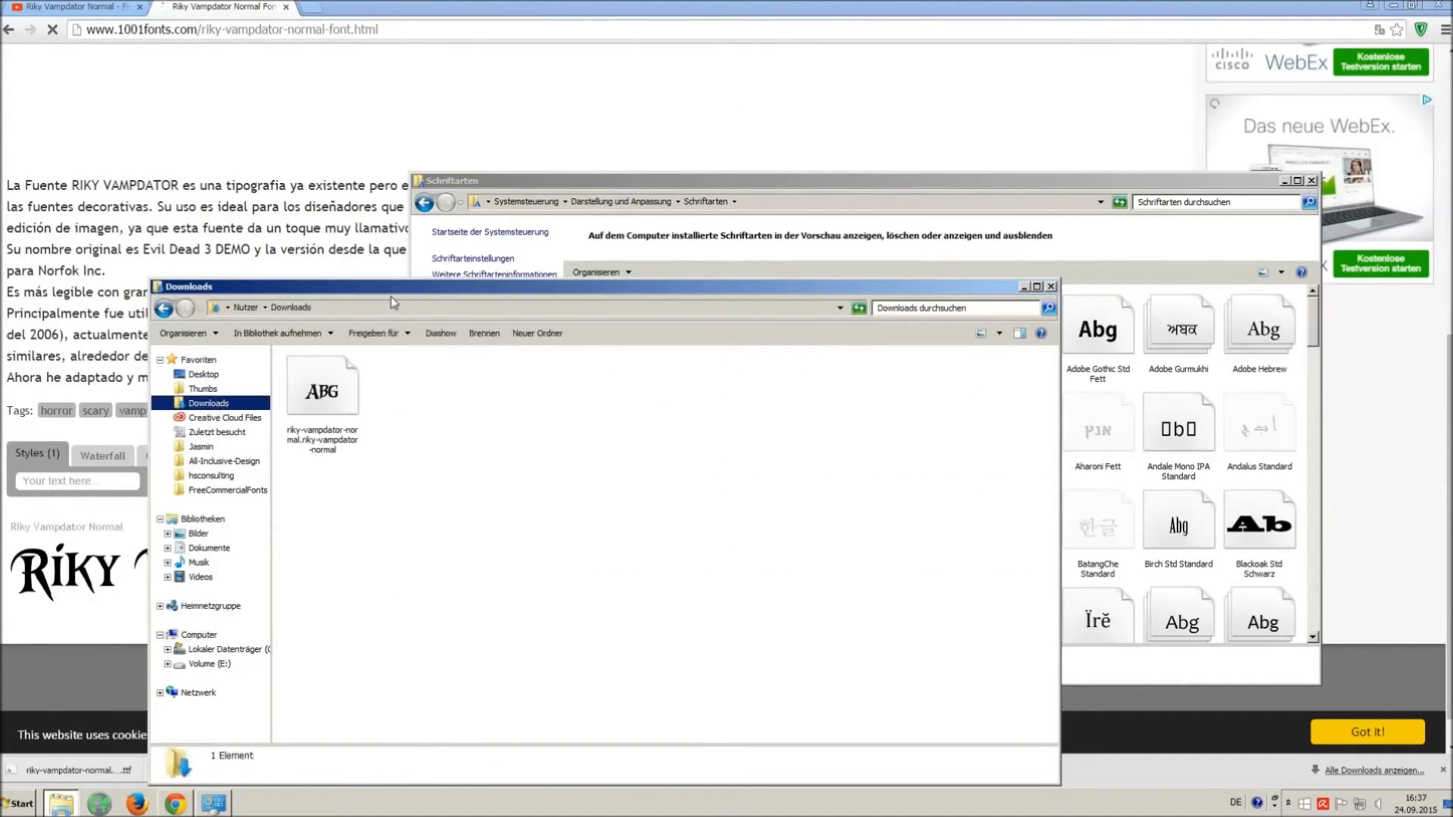
pyautogui.moveTo(392, 294); pyautogui.dragTo(369, 504)
pyautogui.moveTo(346, 606)
pyautogui.mouseDown()
pyautogui.moveTo(448, 520)
pyautogui.moveTo(743, 400)
pyautogui.mouseUp()
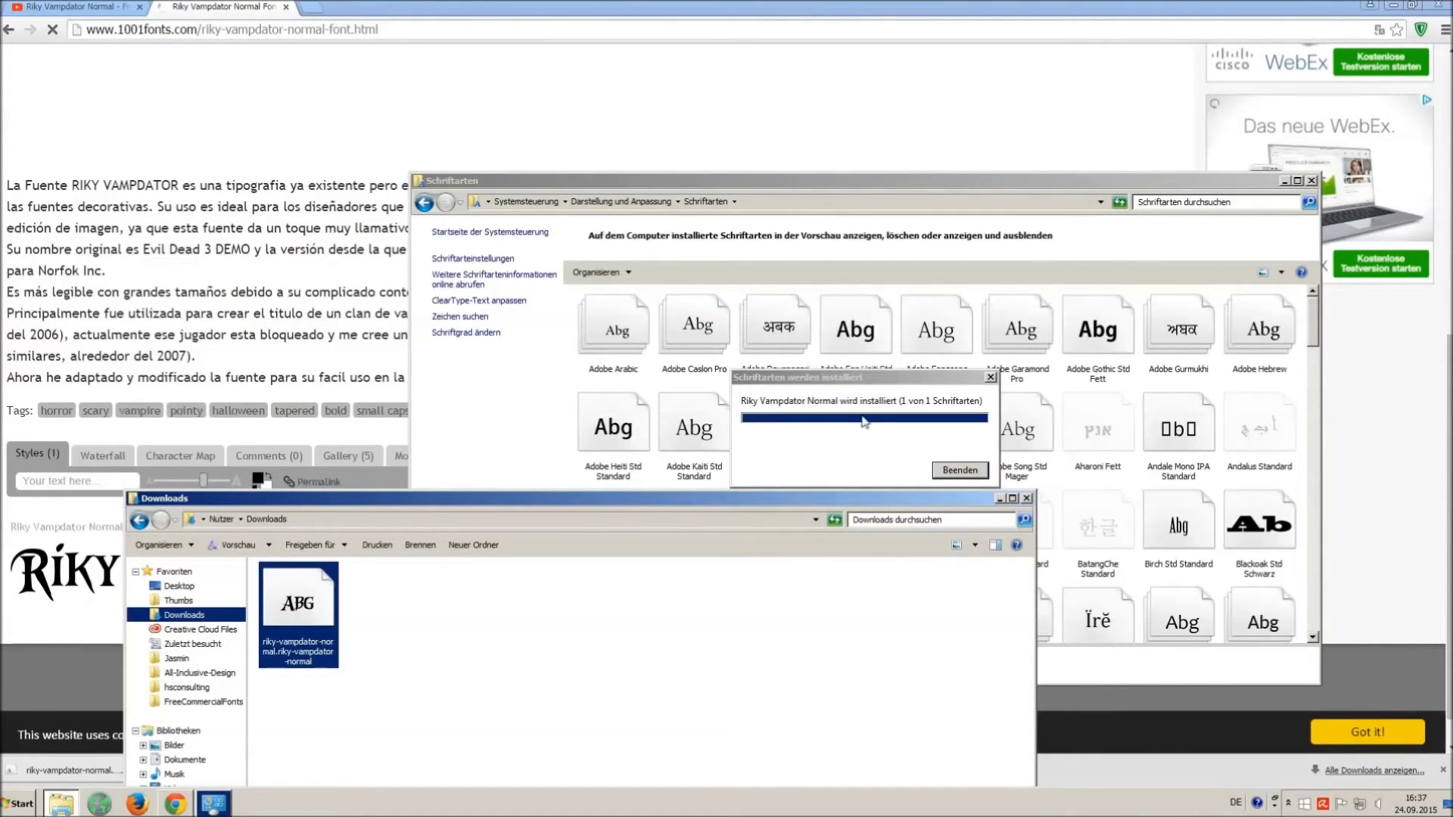
# Close the folder and browser windows and start a new blank LibreOffice Writer document
pyautogui.click(1026, 498)
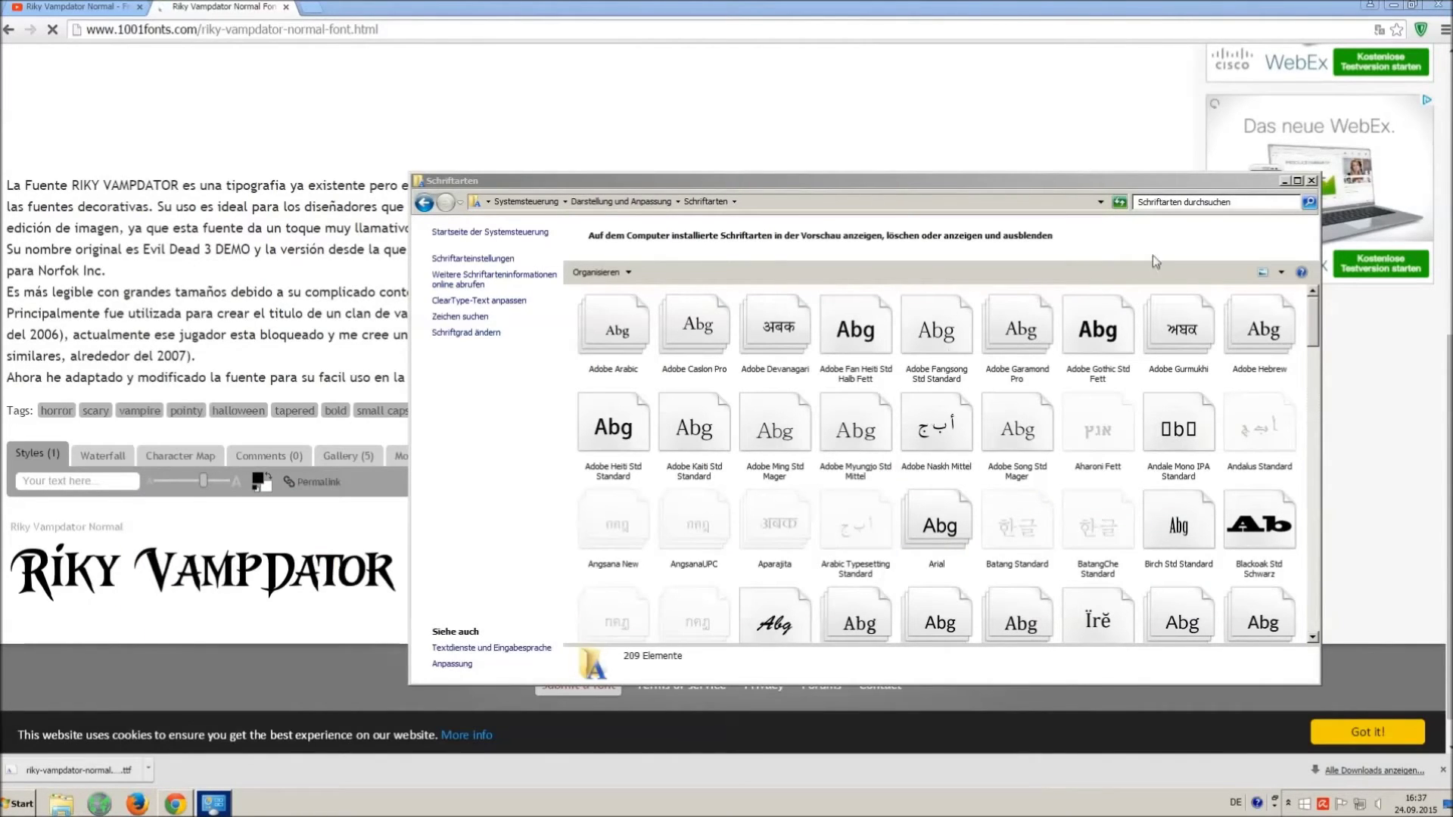
pyautogui.click(1312, 181)
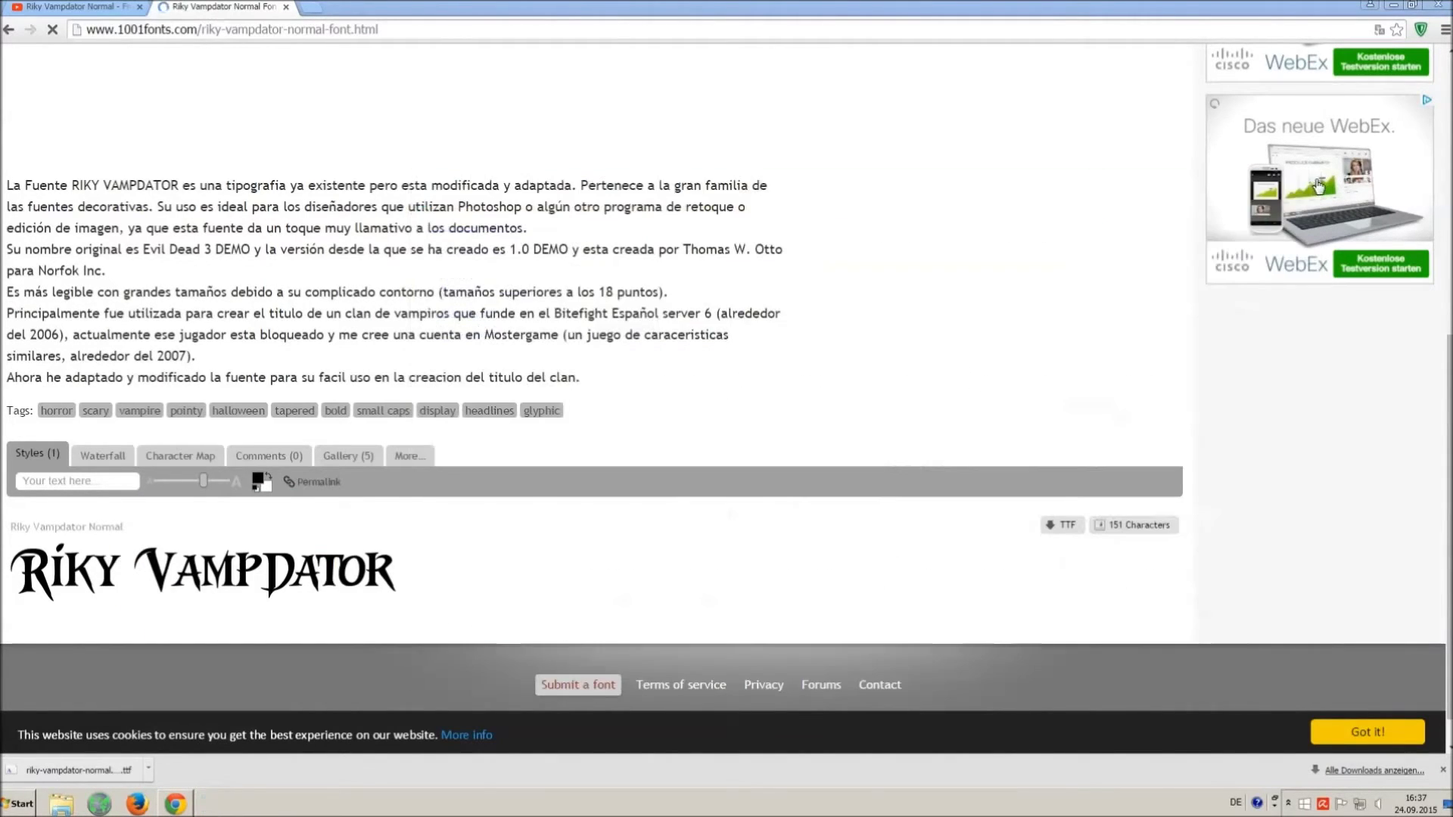
pyautogui.click(285, 8)
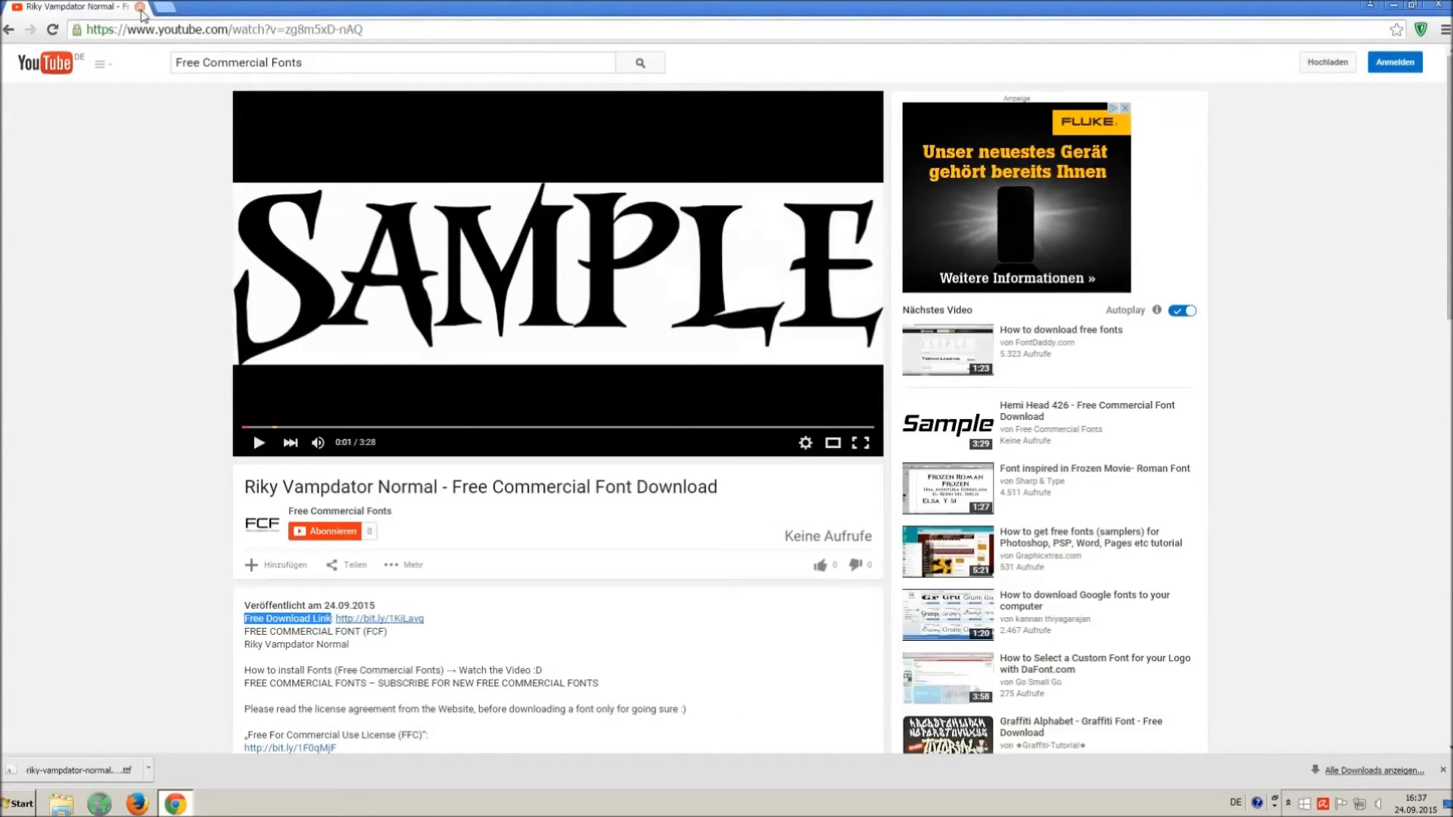
pyautogui.click(1405, 6)
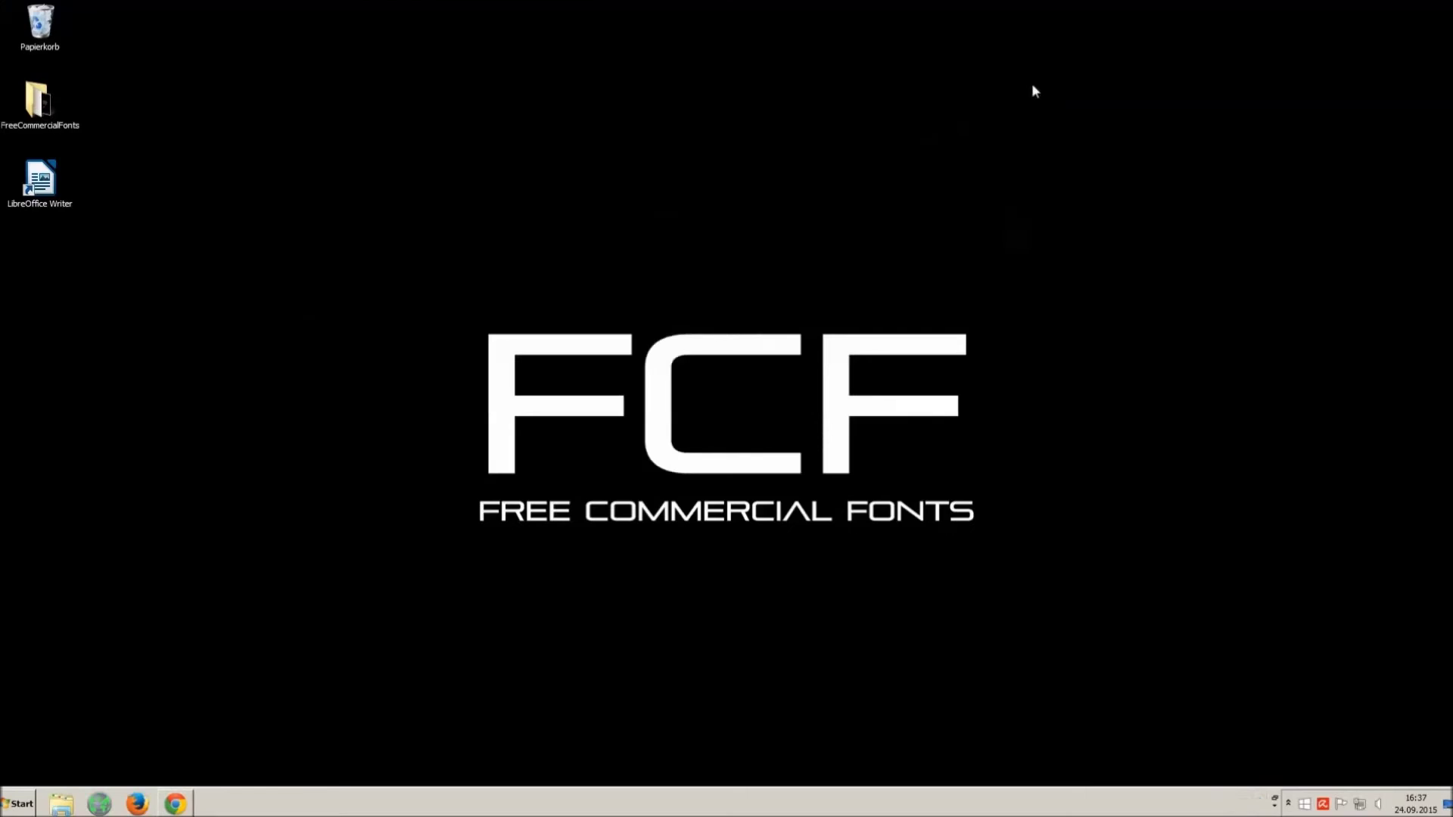
pyautogui.doubleClick(39, 176)
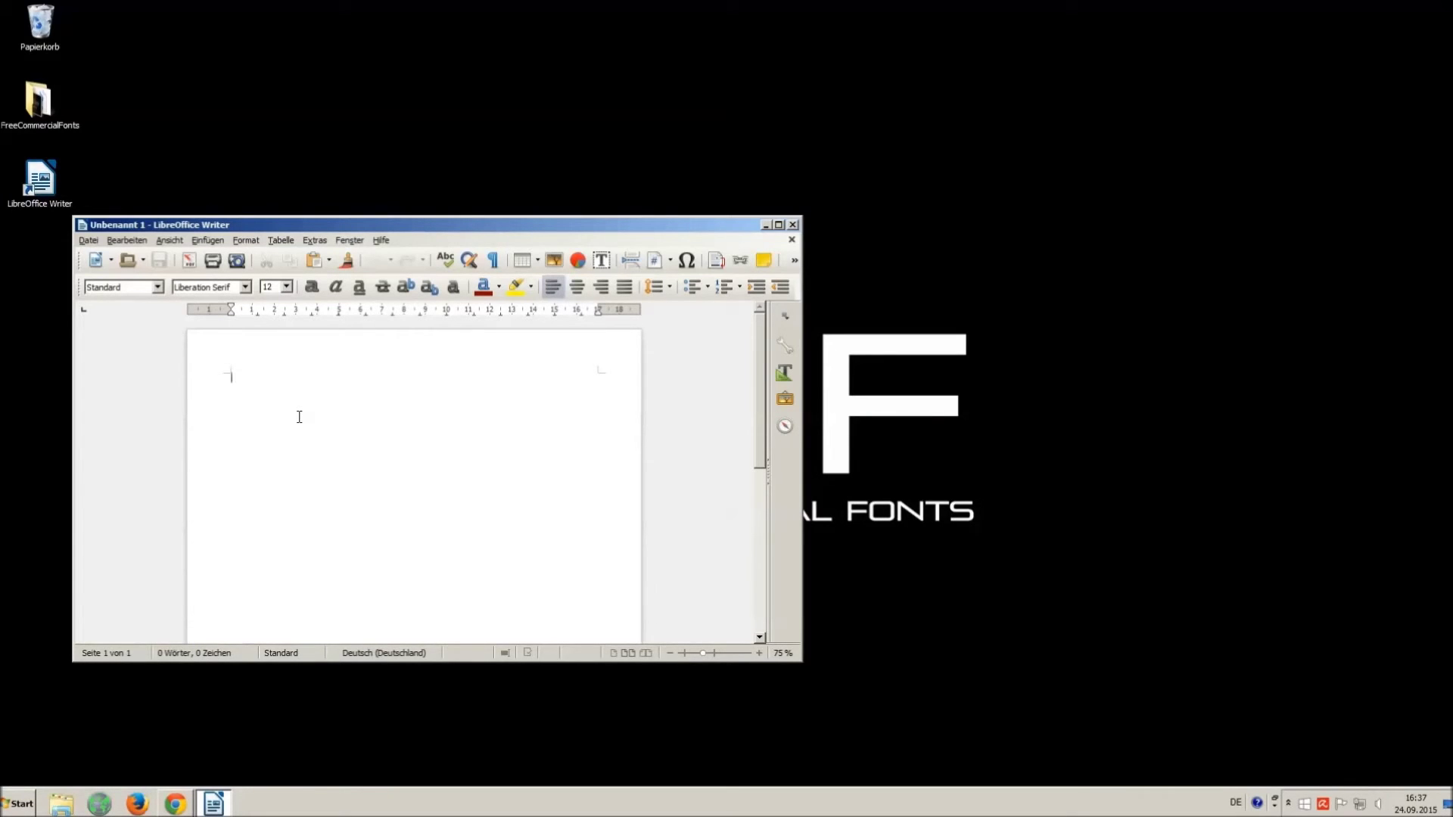
pyautogui.write('o')
pyautogui.write('ce')
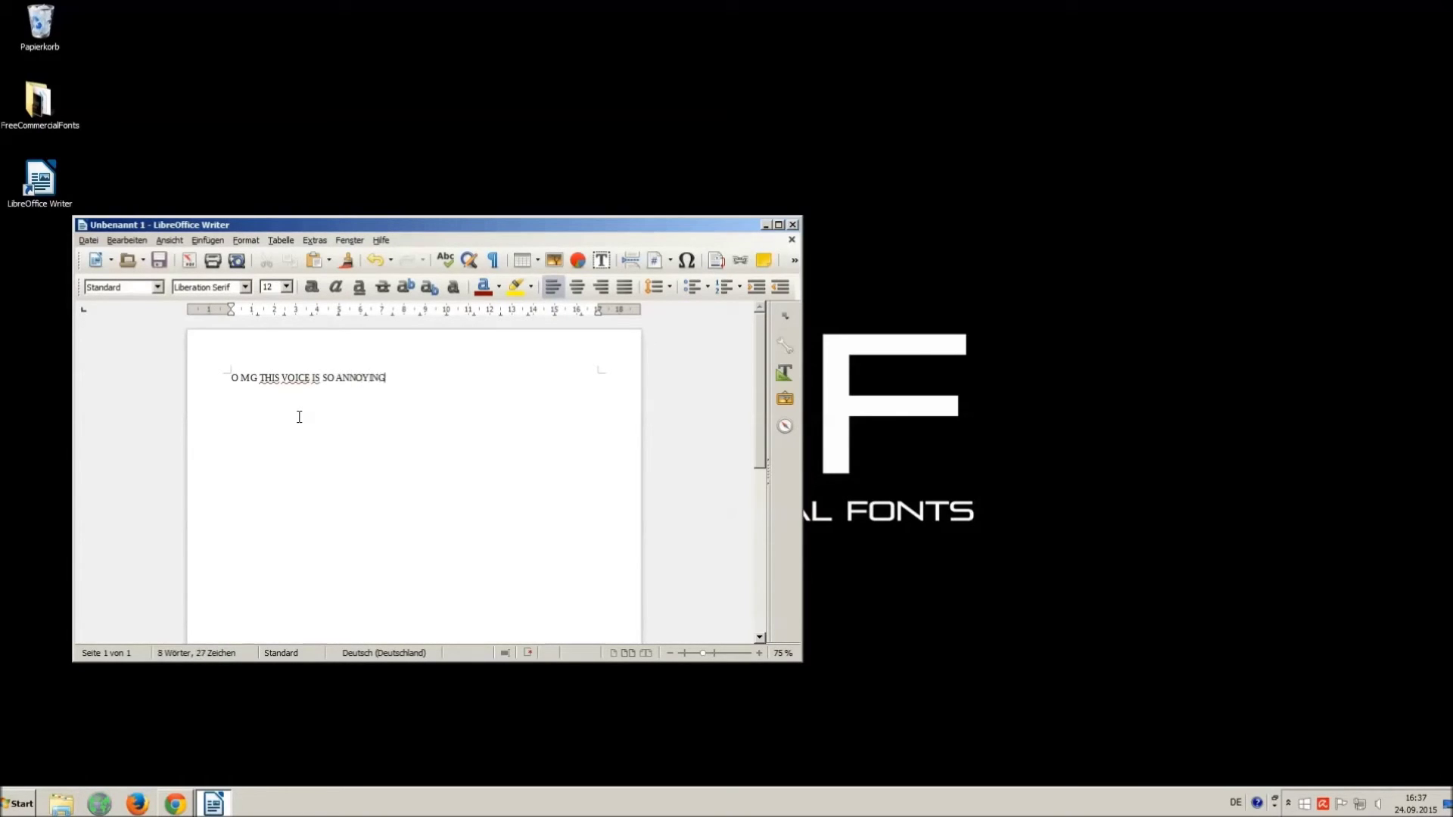
pyautogui.write('!!! :')
pyautogui.write(')')
# Select the whole typed line OMG THIS VOICE IS SO ANNOYING !!!
pyautogui.hotkey('ctrl', 'a')
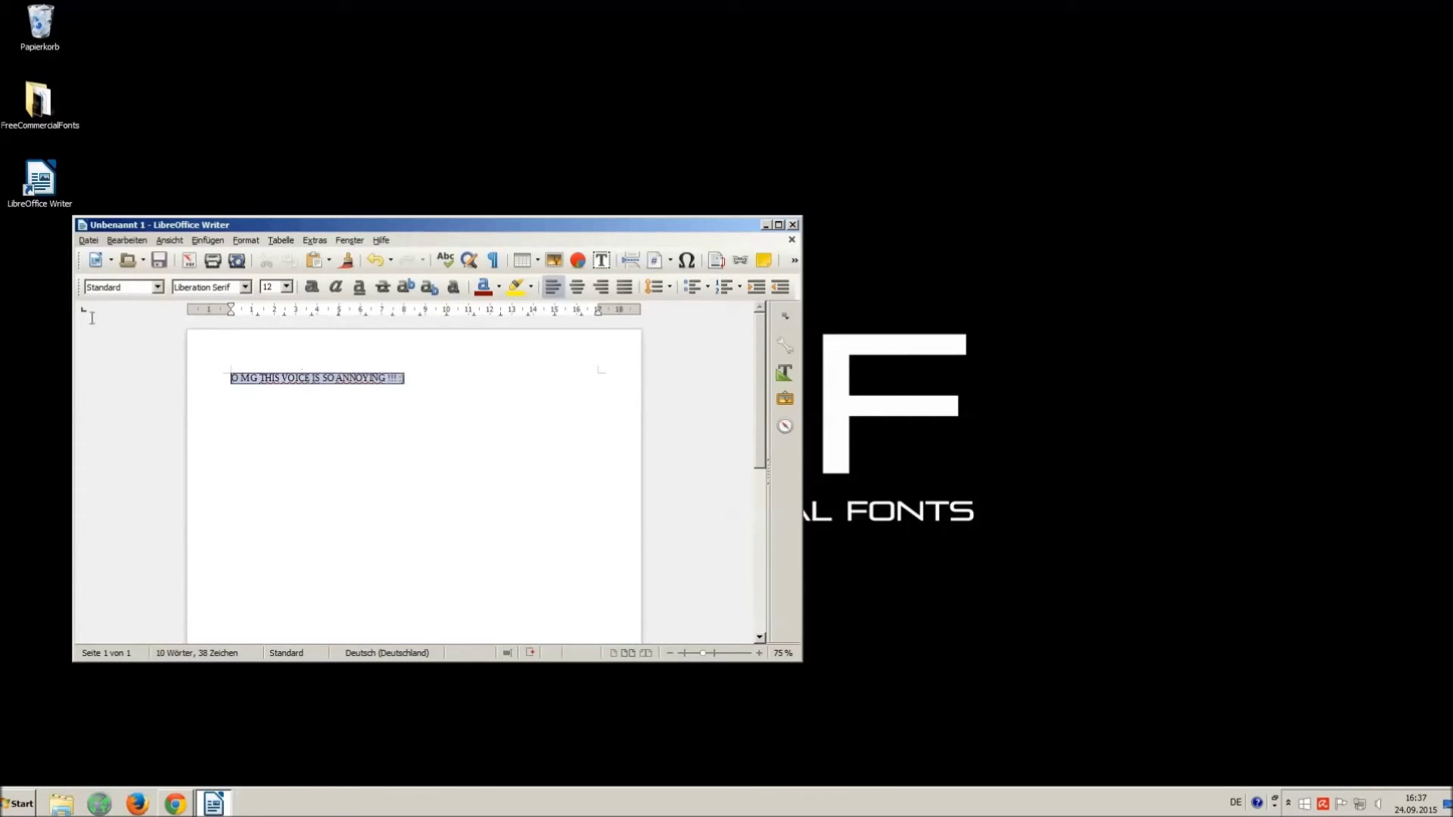
# Apply the Riky Vampdator Normal font to the selected line
pyautogui.doubleClick(203, 287)
pyautogui.tripleClick(218, 288)
pyautogui.write('V')
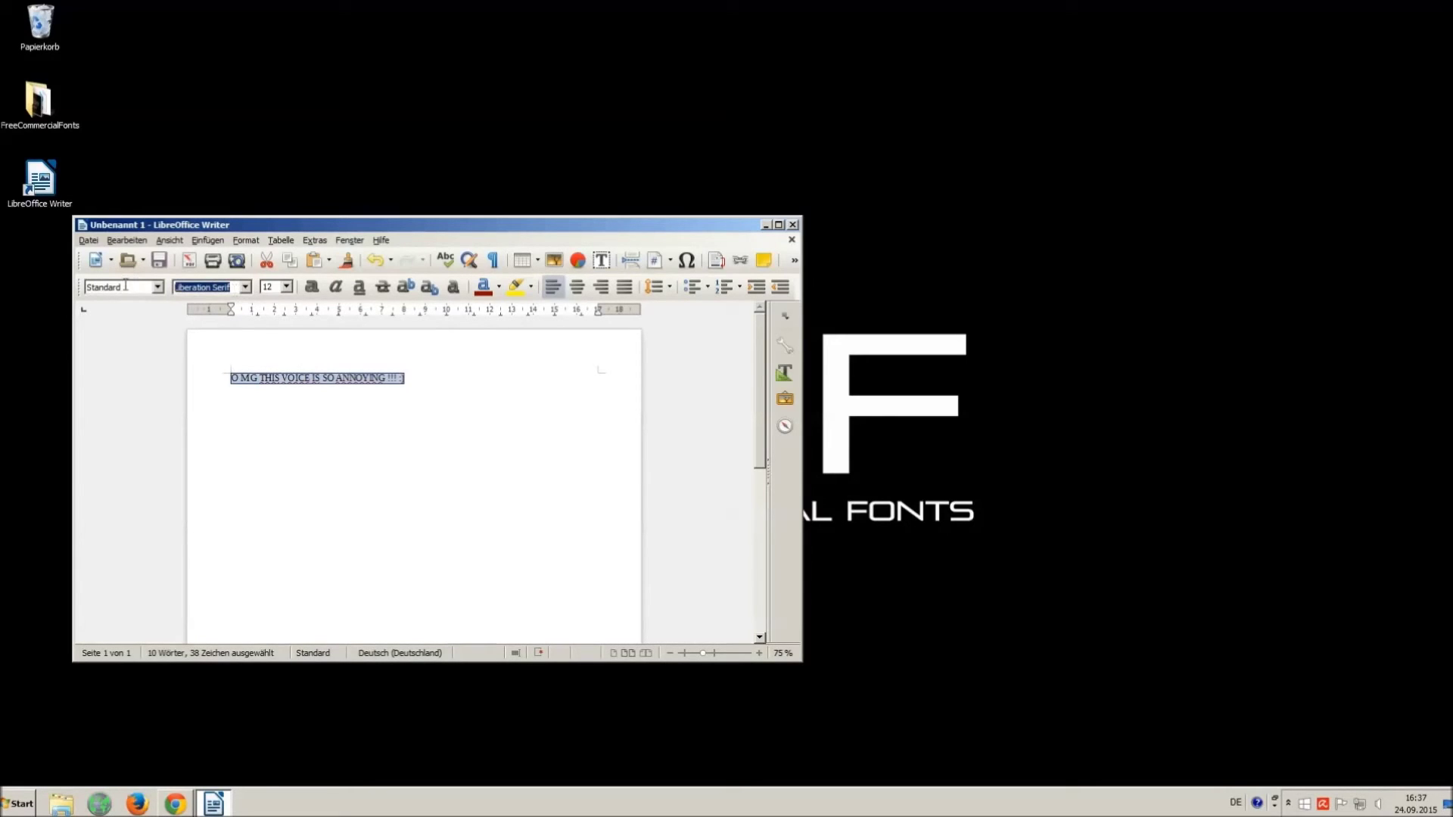
pyautogui.write('am')
pyautogui.write(" '")
pyautogui.press('BackSpace')
pyautogui.press('BackSpace')
pyautogui.press('BackSpace')
pyautogui.click(244, 288)
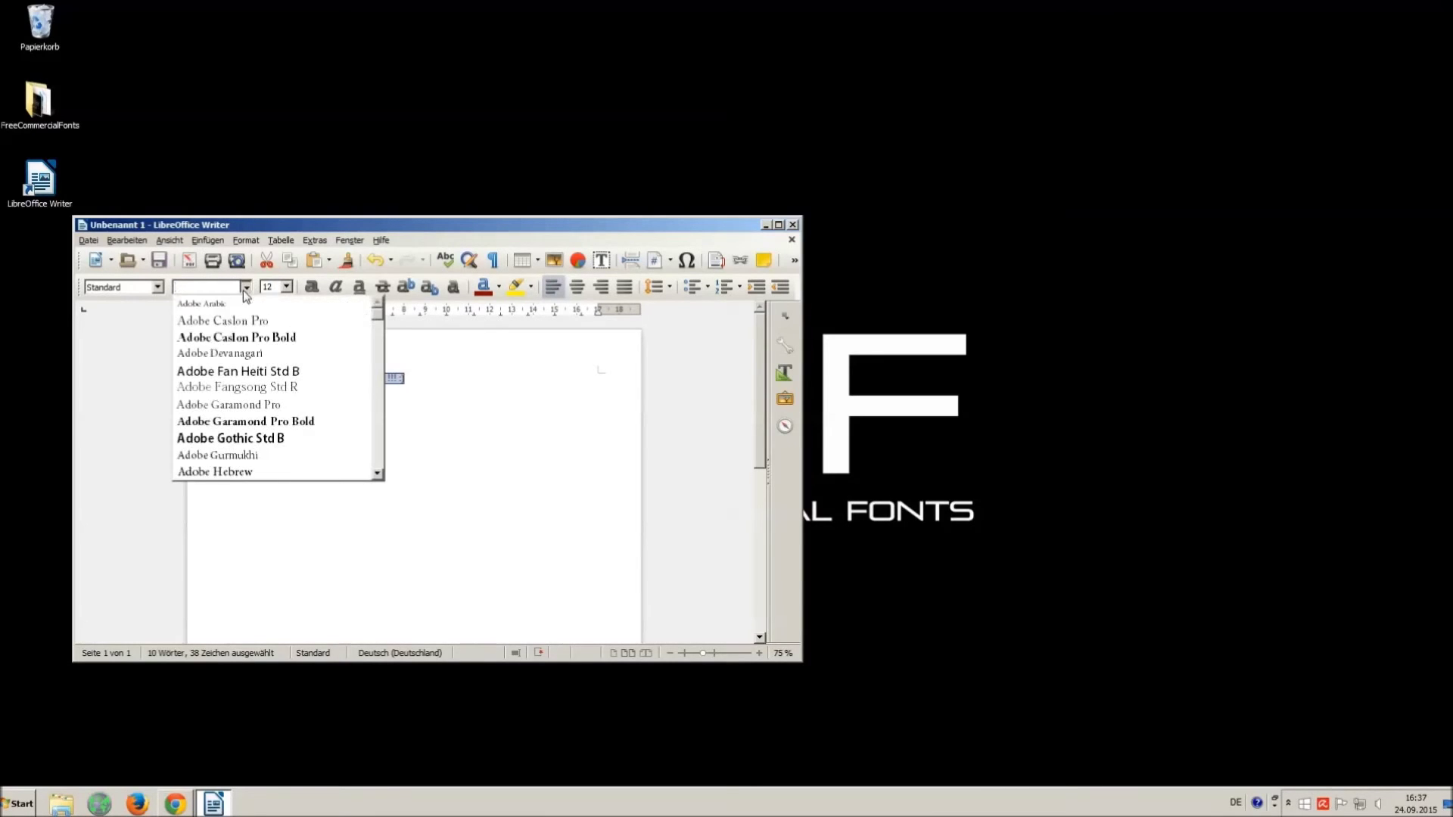
pyautogui.moveTo(378, 324); pyautogui.dragTo(378, 389)
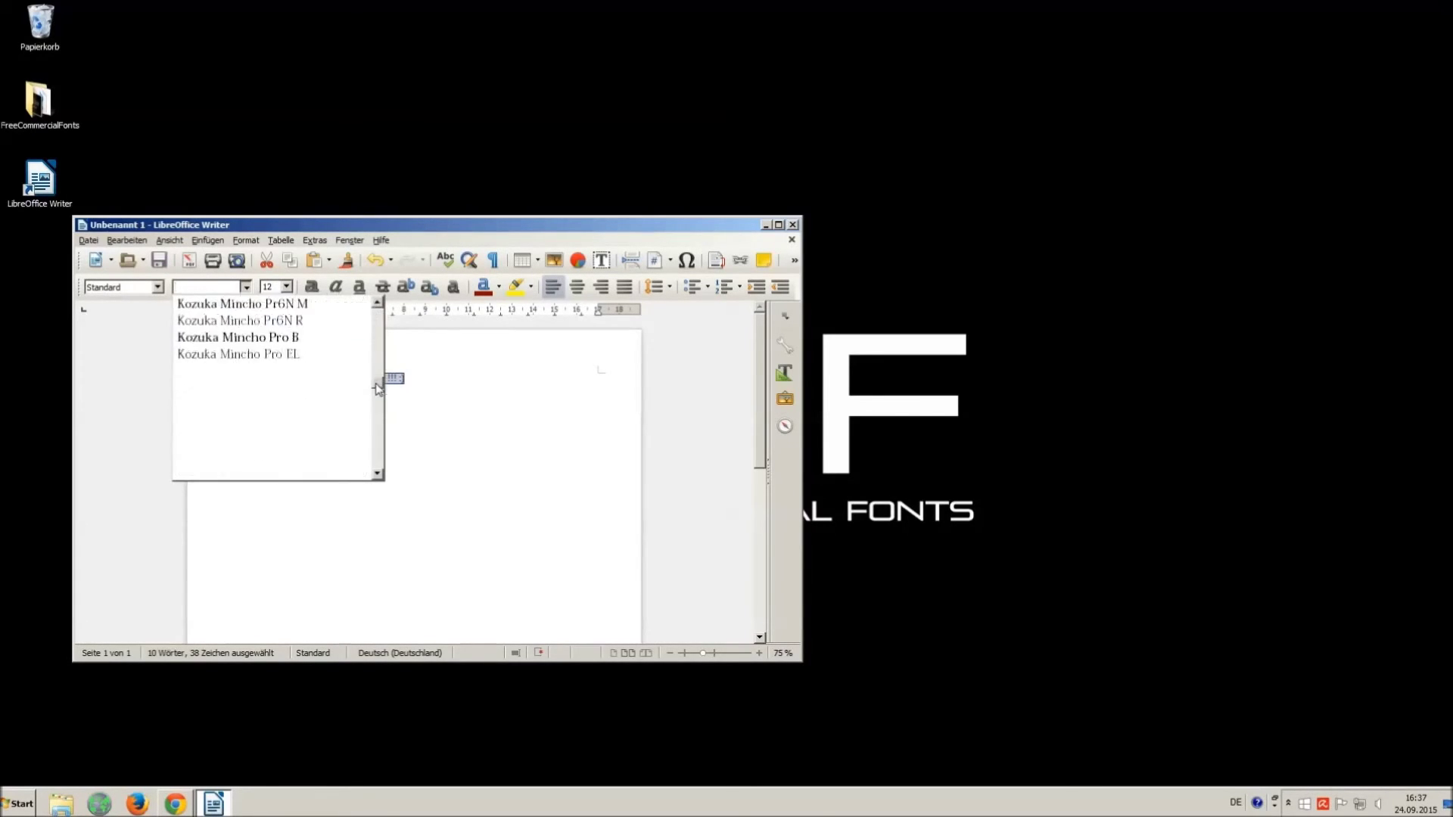
pyautogui.moveTo(378, 388); pyautogui.dragTo(388, 443)
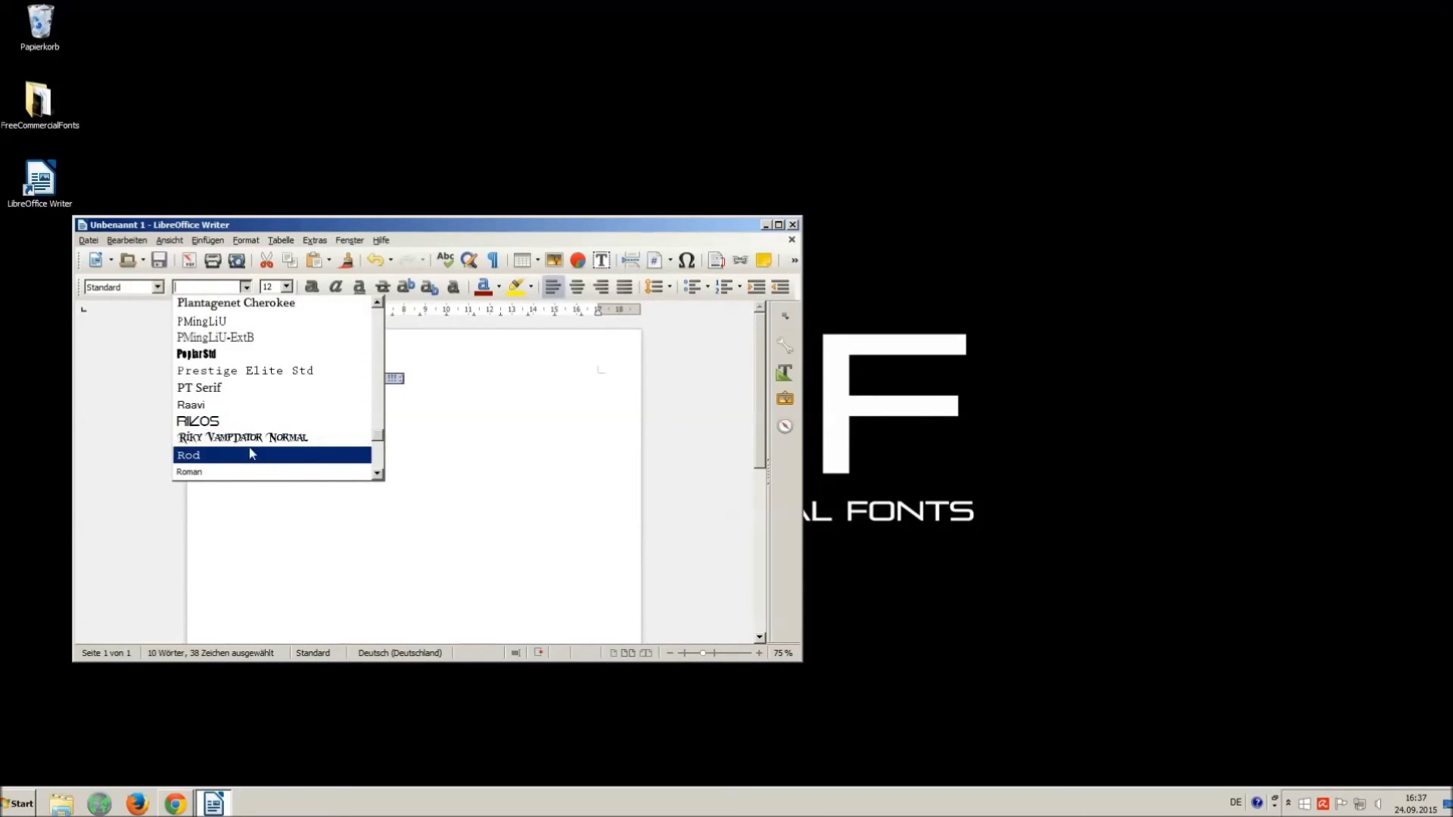
pyautogui.click(219, 444)
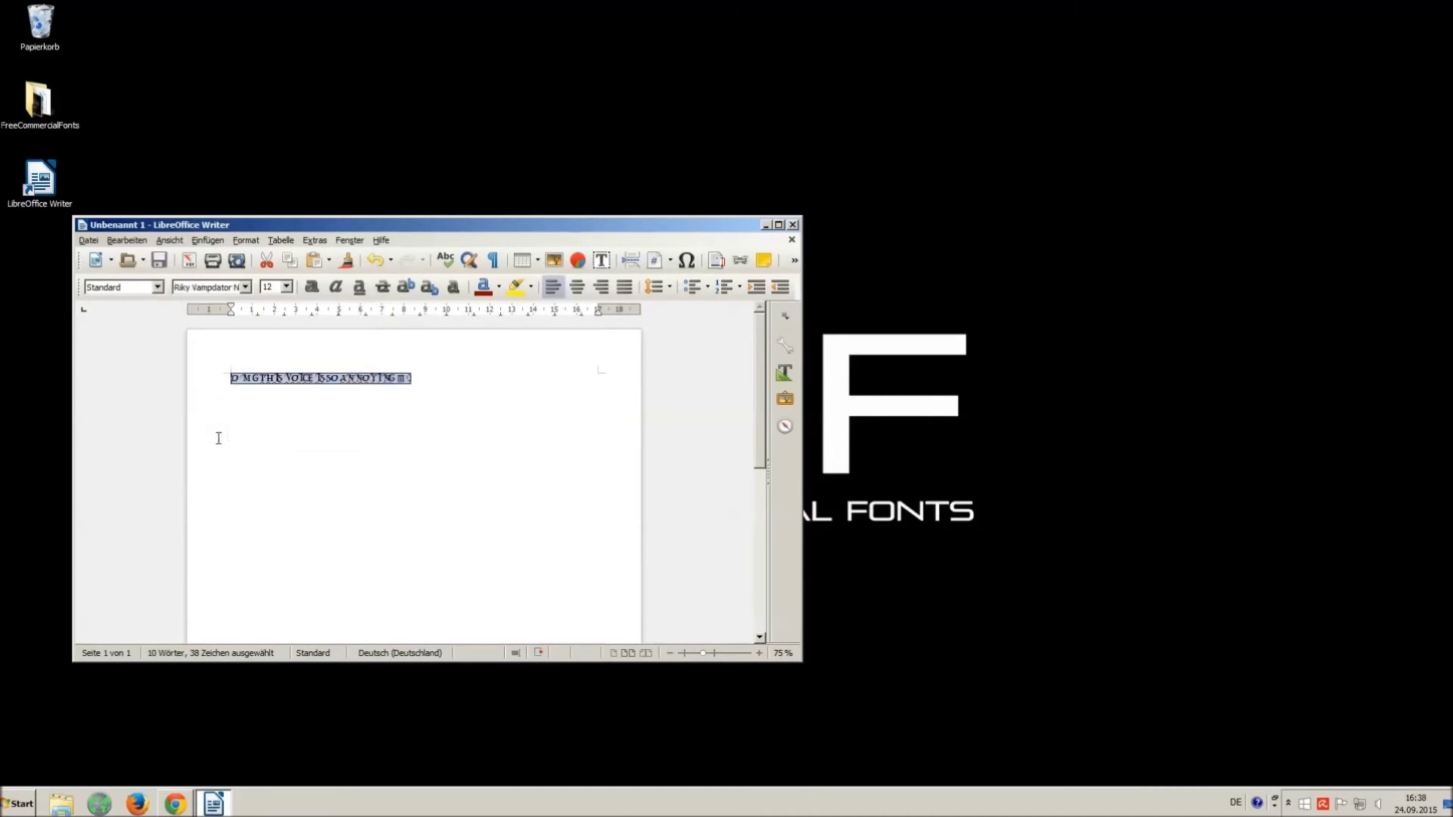
# Set the text size to 16 and restore spaces between the words, then select the line
pyautogui.click(286, 286)
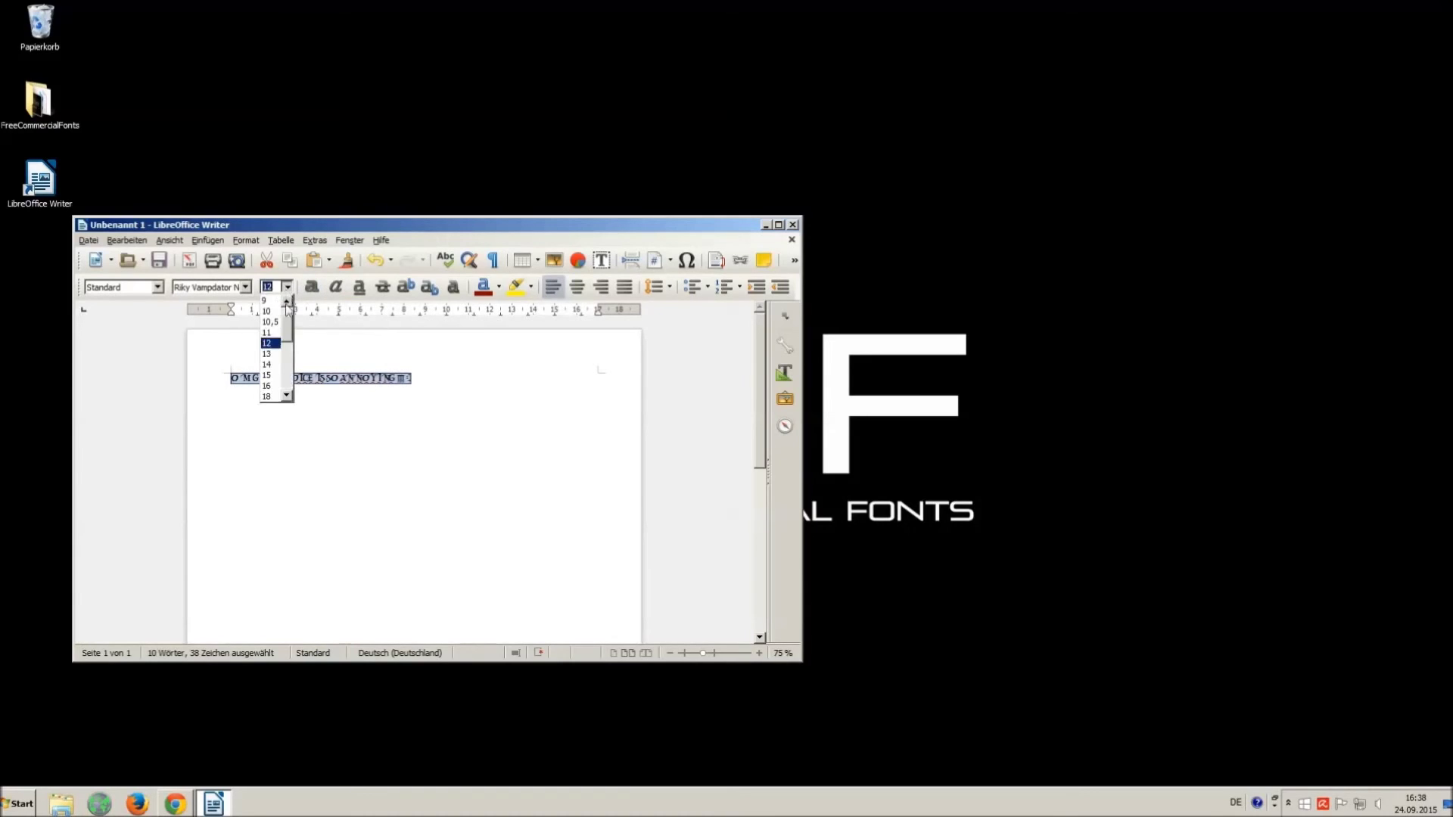
pyautogui.click(275, 391)
pyautogui.click(456, 418)
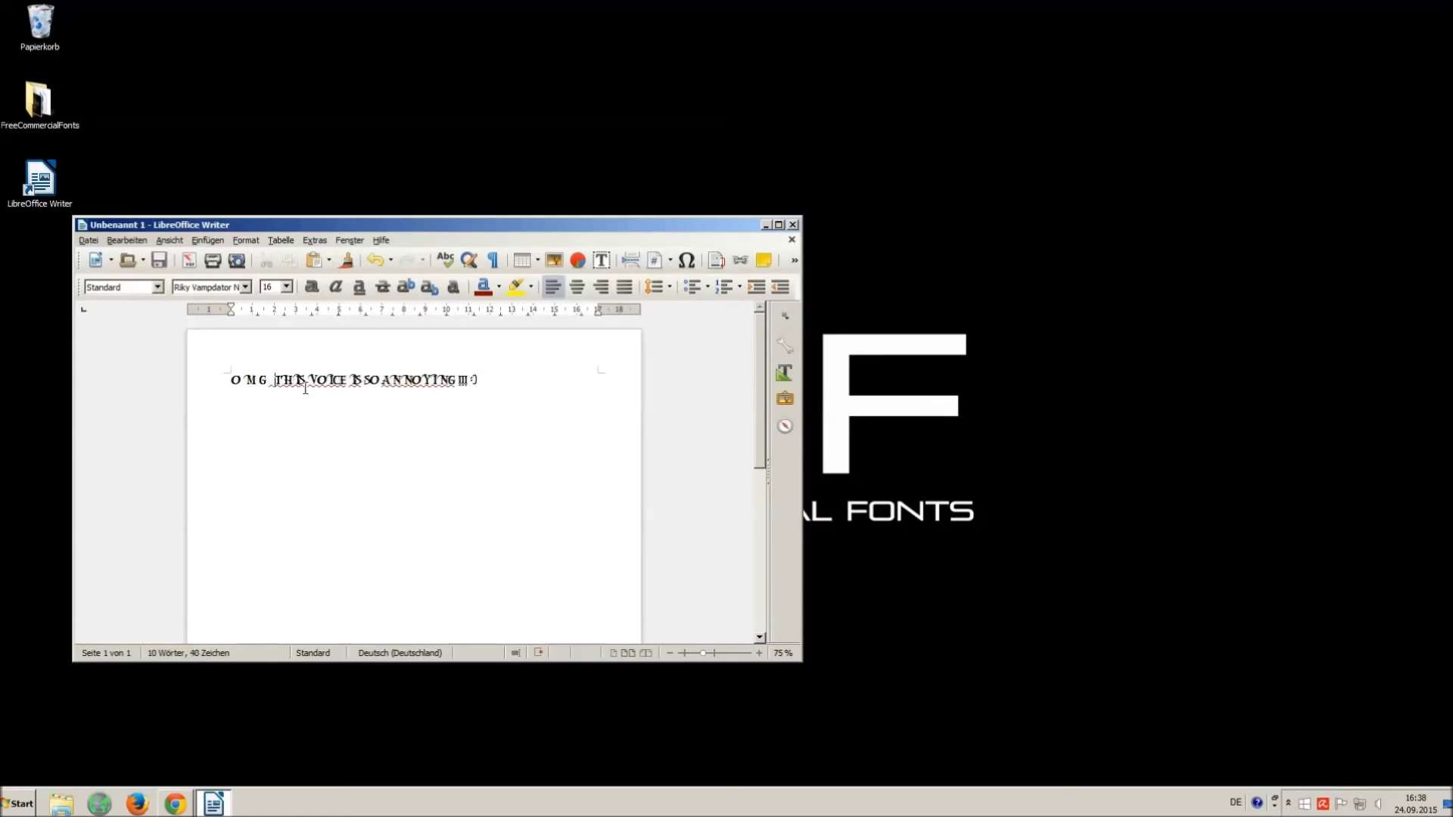
pyautogui.hotkey('ctrl', 'Right')
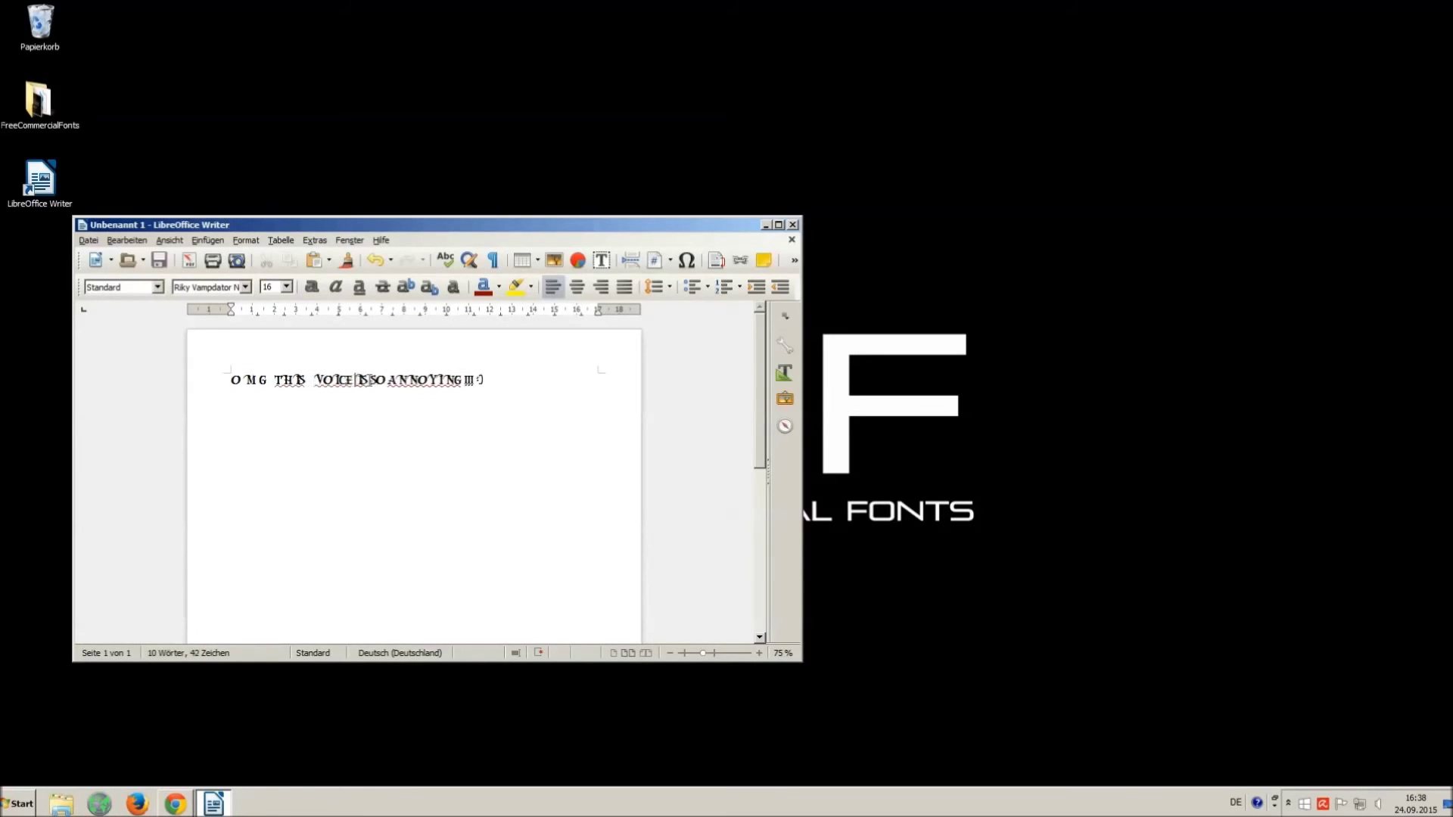
pyautogui.click(398, 376)
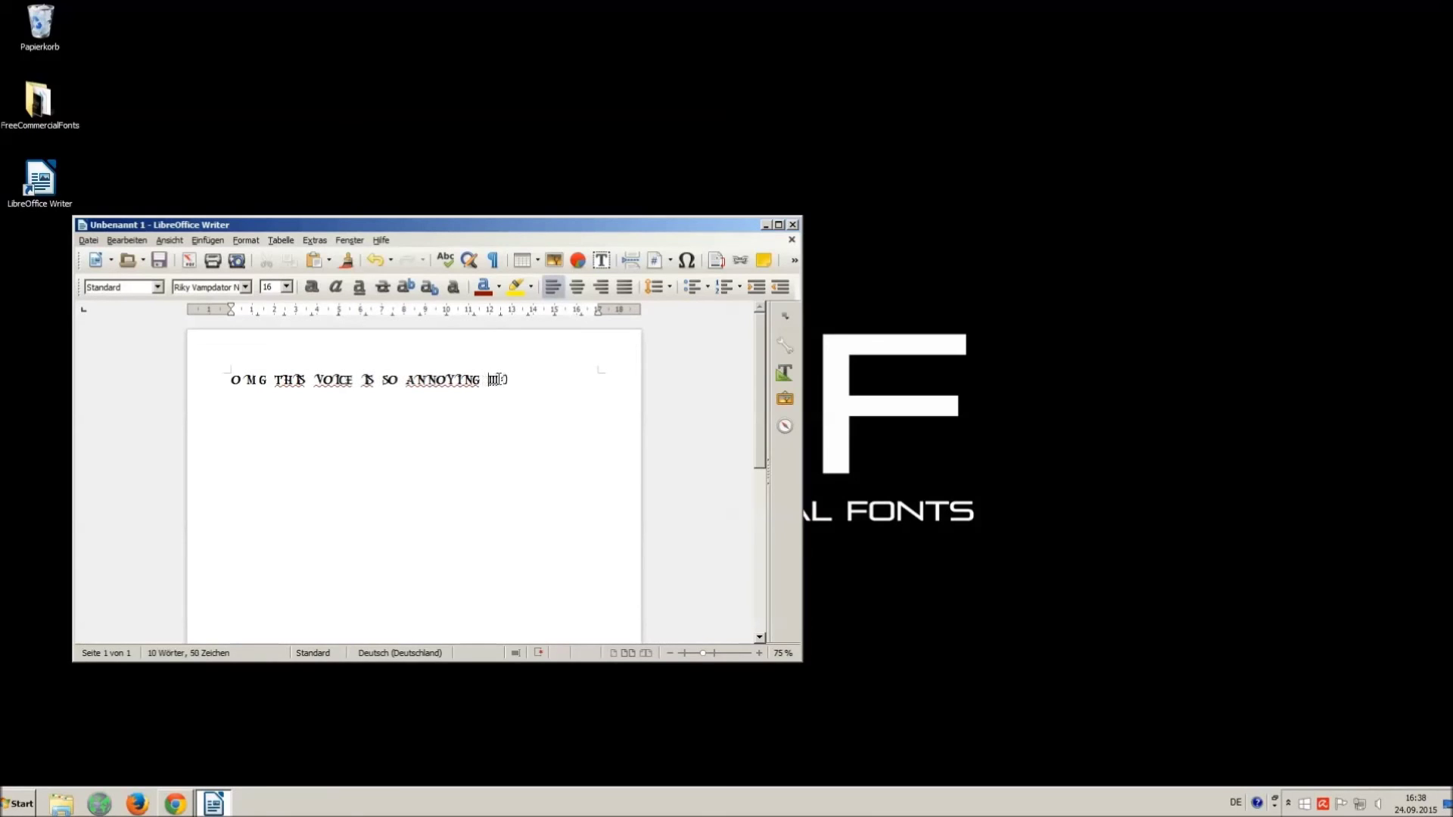
pyautogui.moveTo(545, 383); pyautogui.dragTo(220, 346)
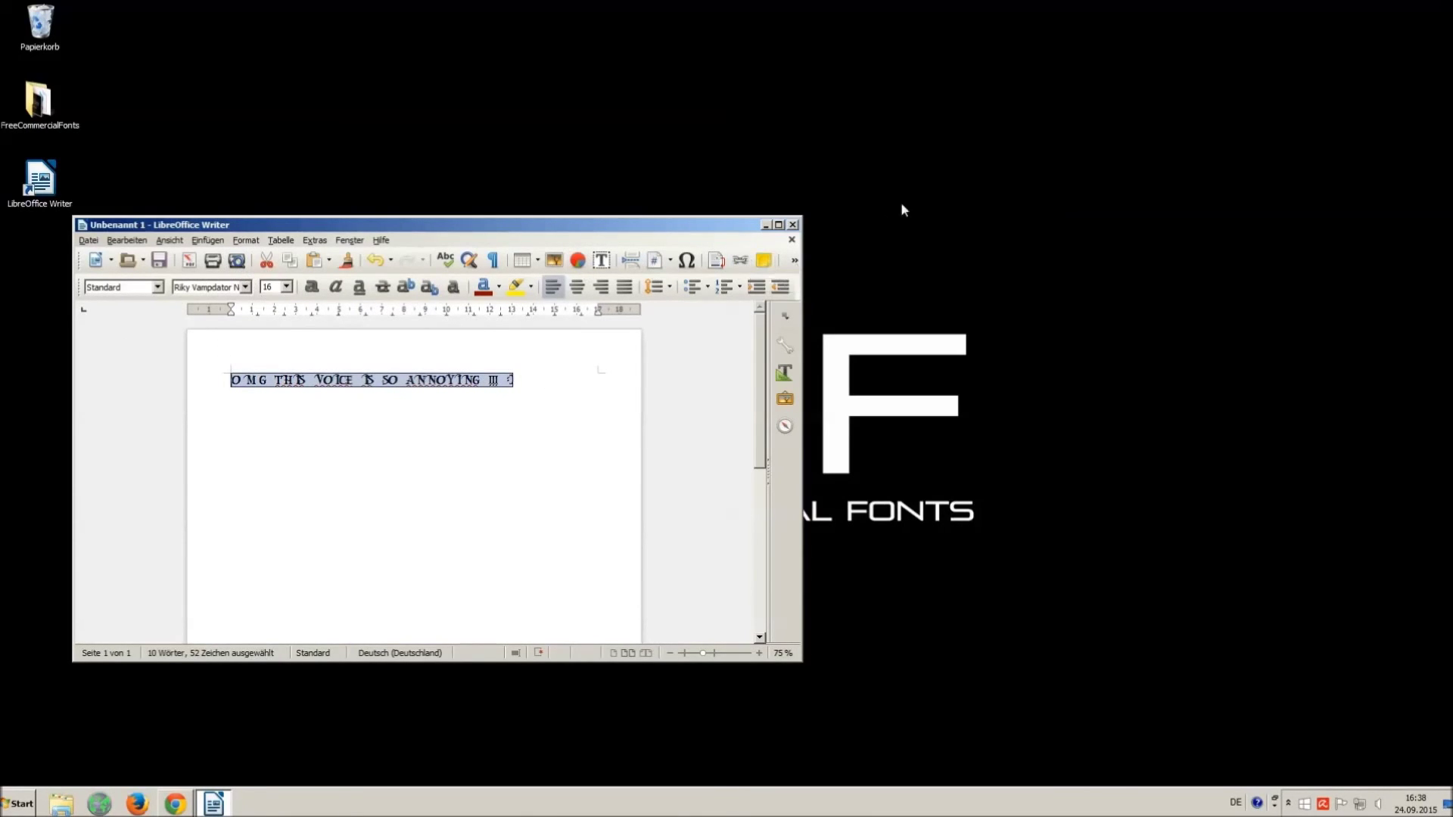
# Close the document without saving and return to the YouTube video page
pyautogui.click(793, 225)
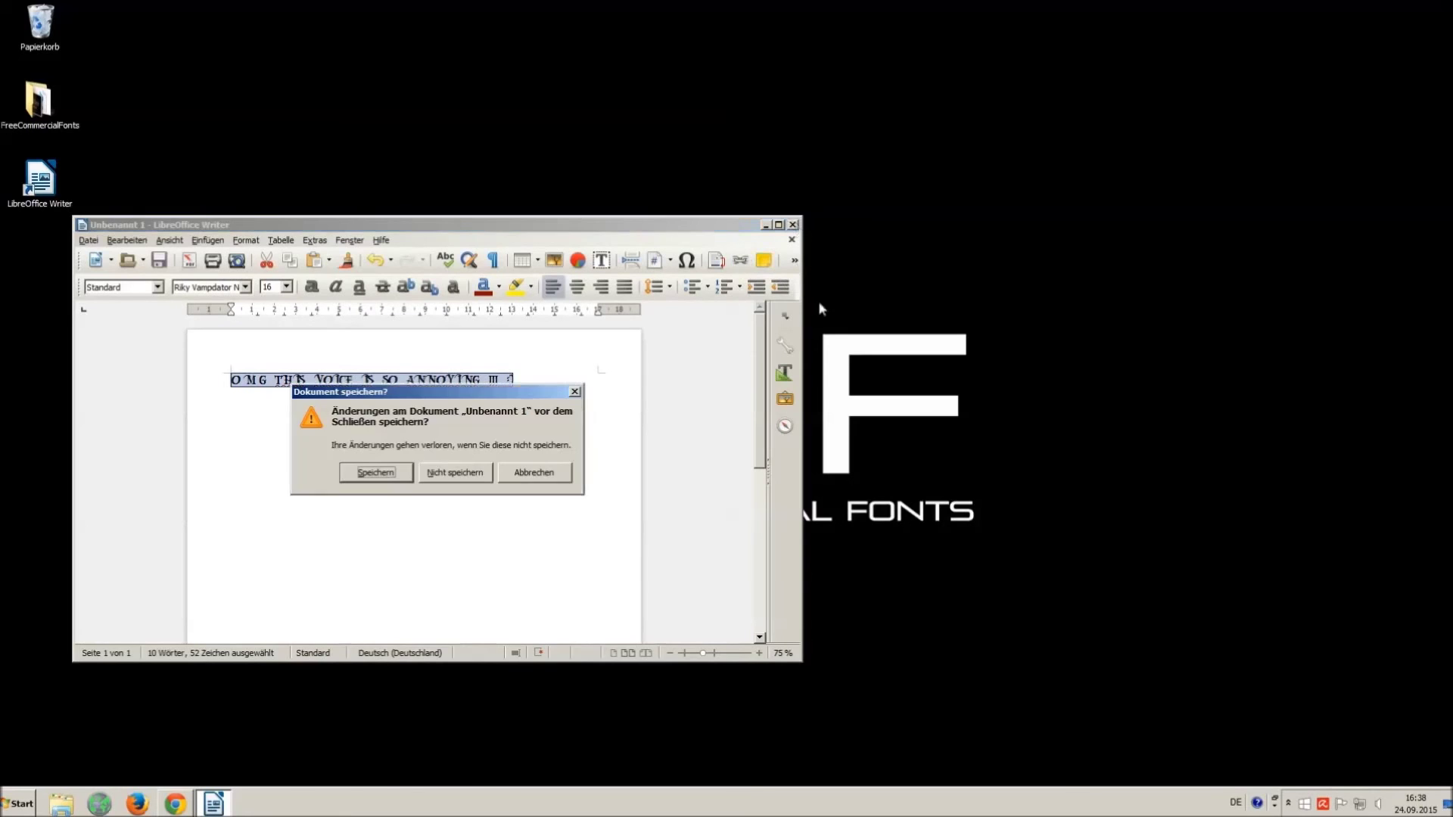
pyautogui.click(436, 476)
pyautogui.click(176, 805)
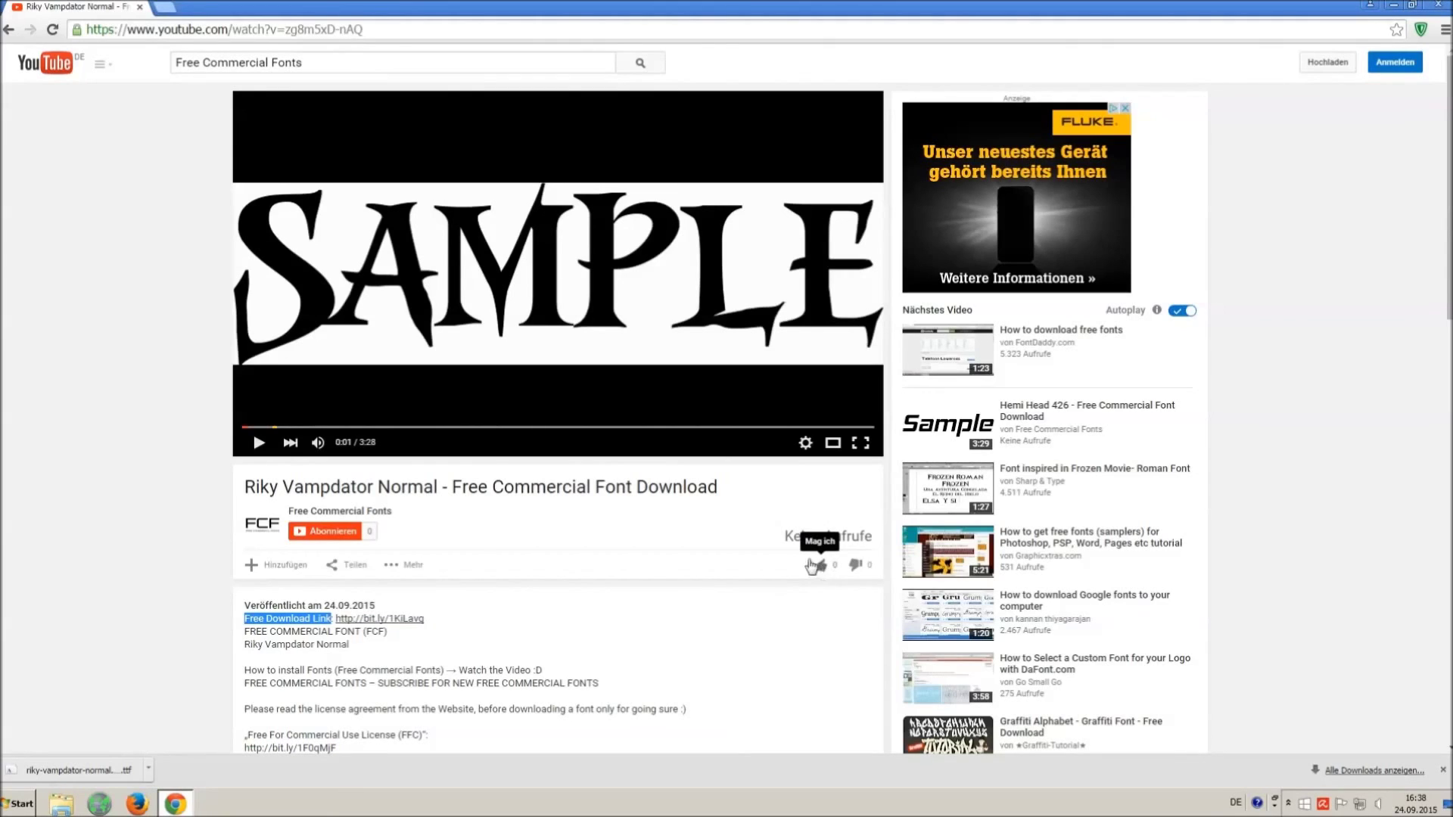
# Dismiss the downloads bar on the video page
pyautogui.click(815, 568)
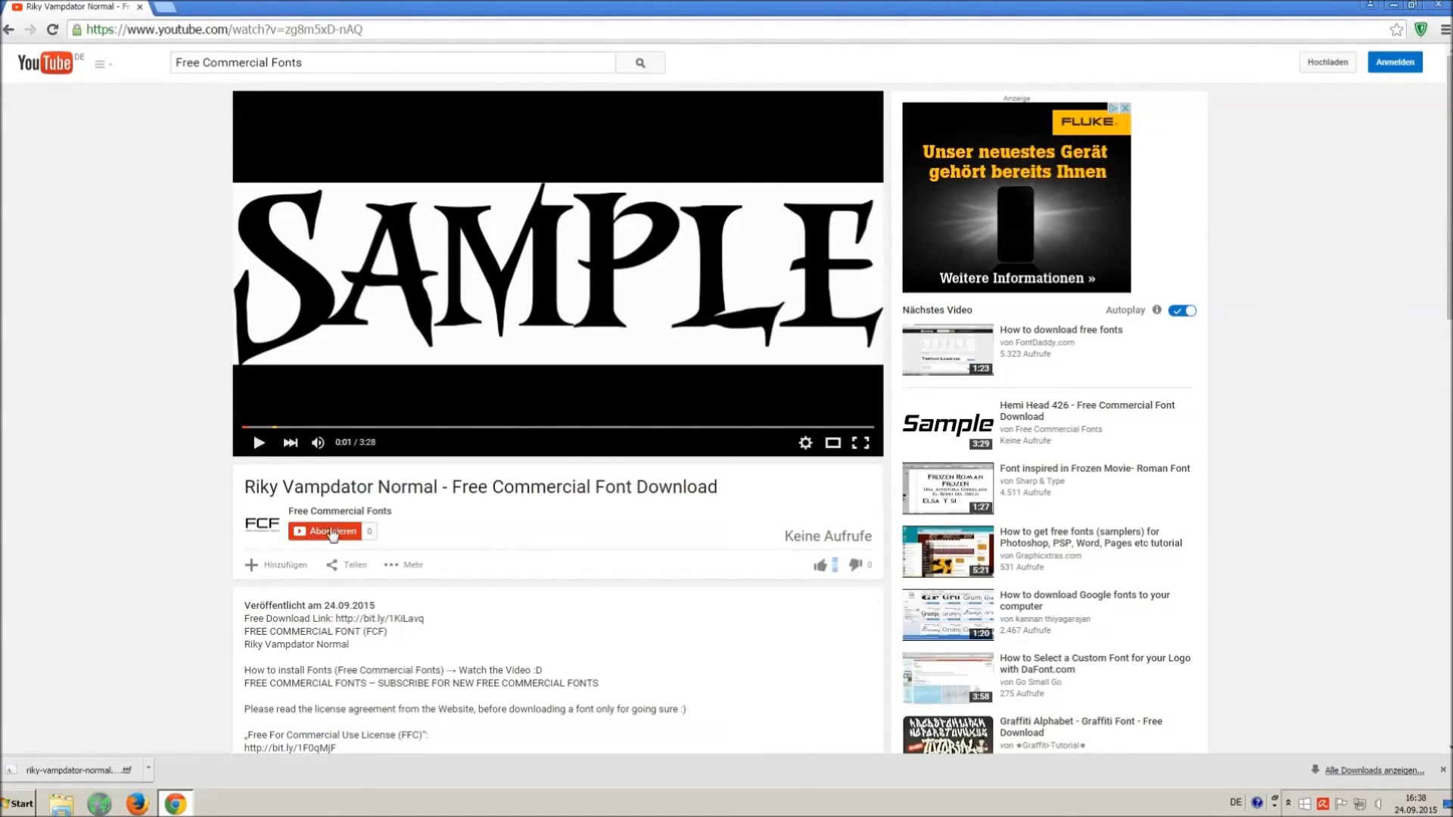
pyautogui.click(1443, 771)
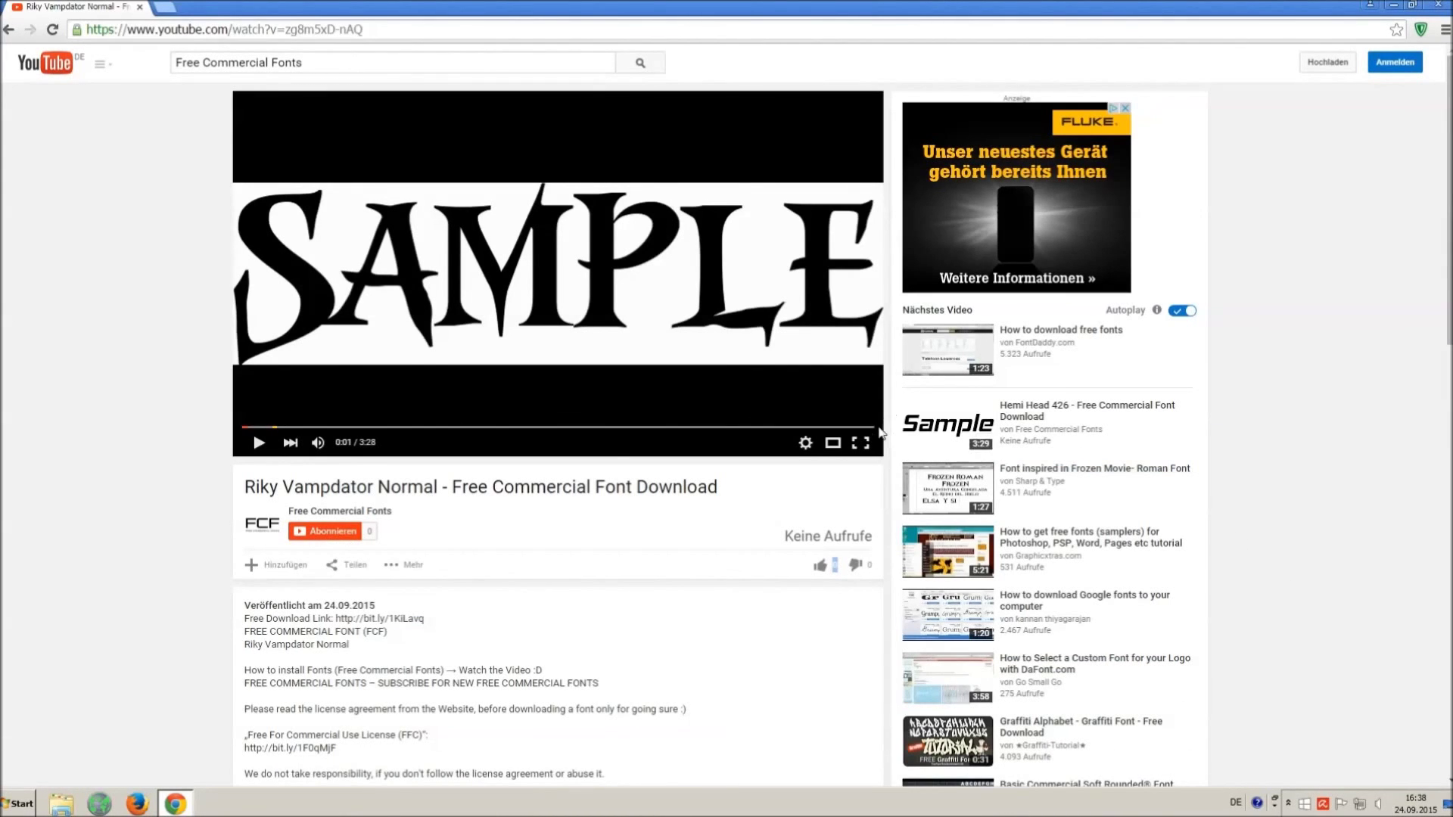
pyautogui.scroll(-2, 447, 511)
pyautogui.scroll(-1, 447, 506)
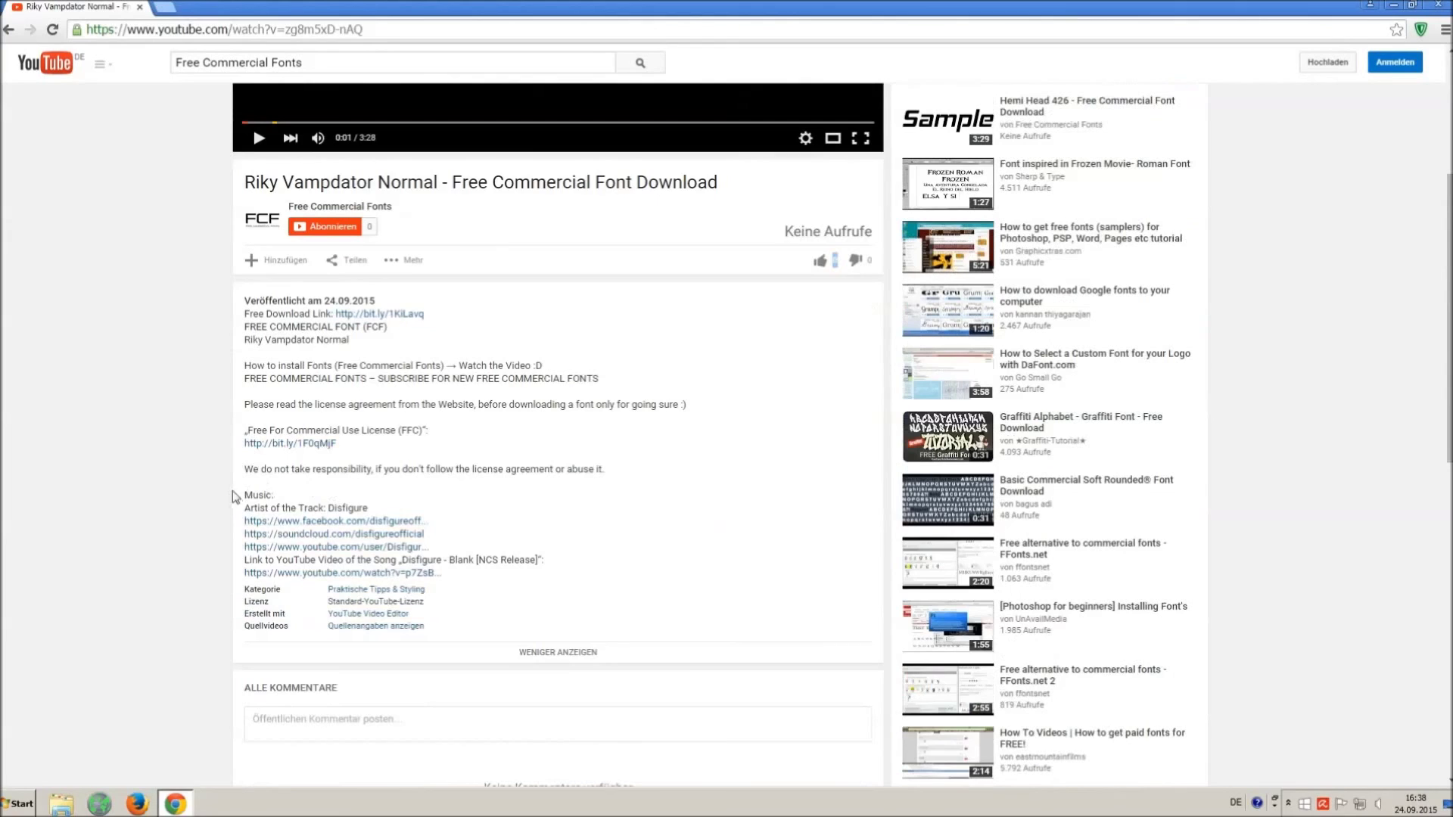
pyautogui.moveTo(248, 494)
pyautogui.mouseDown()
pyautogui.moveTo(460, 609)
pyautogui.moveTo(521, 571)
pyautogui.mouseUp()
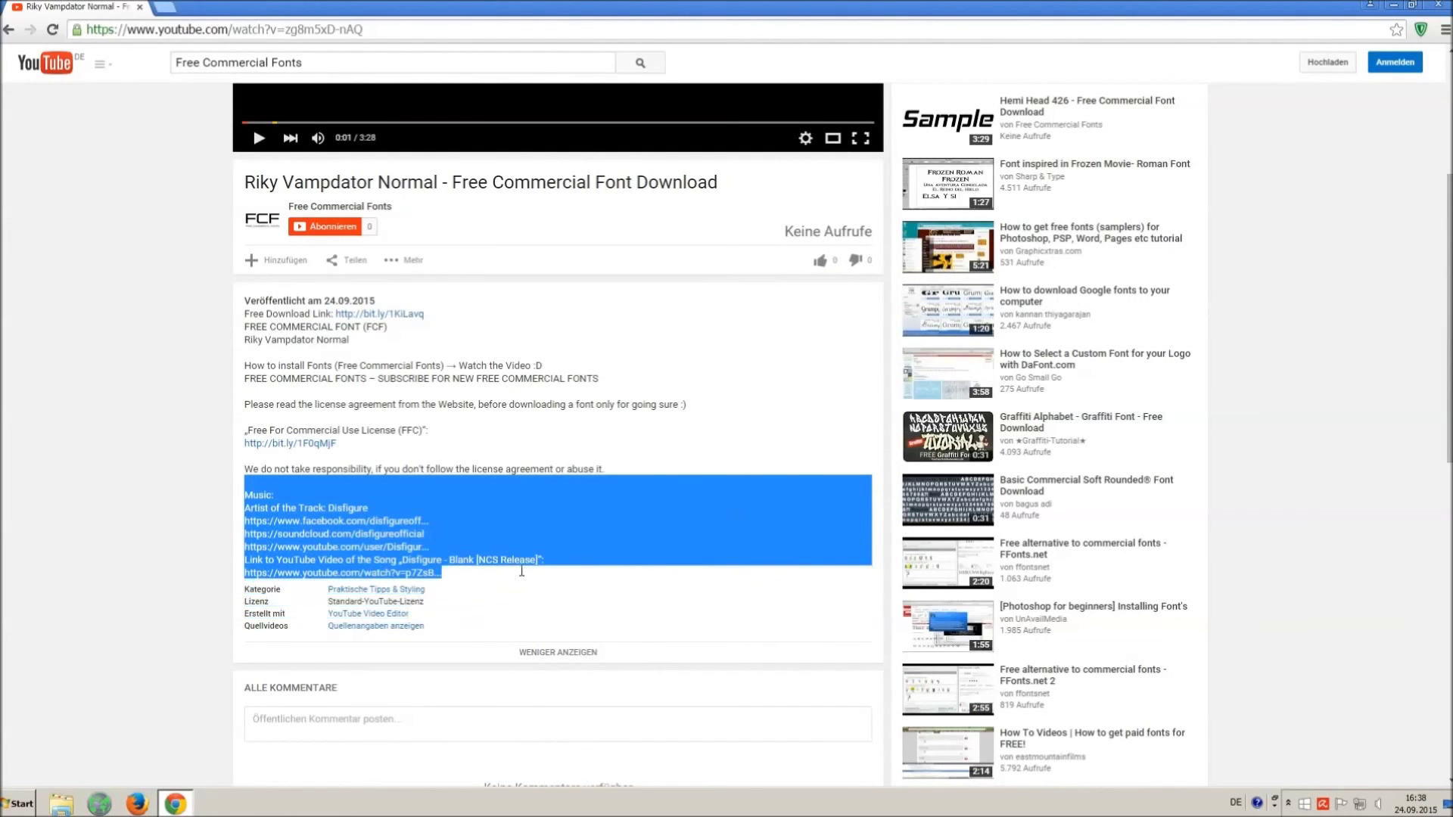